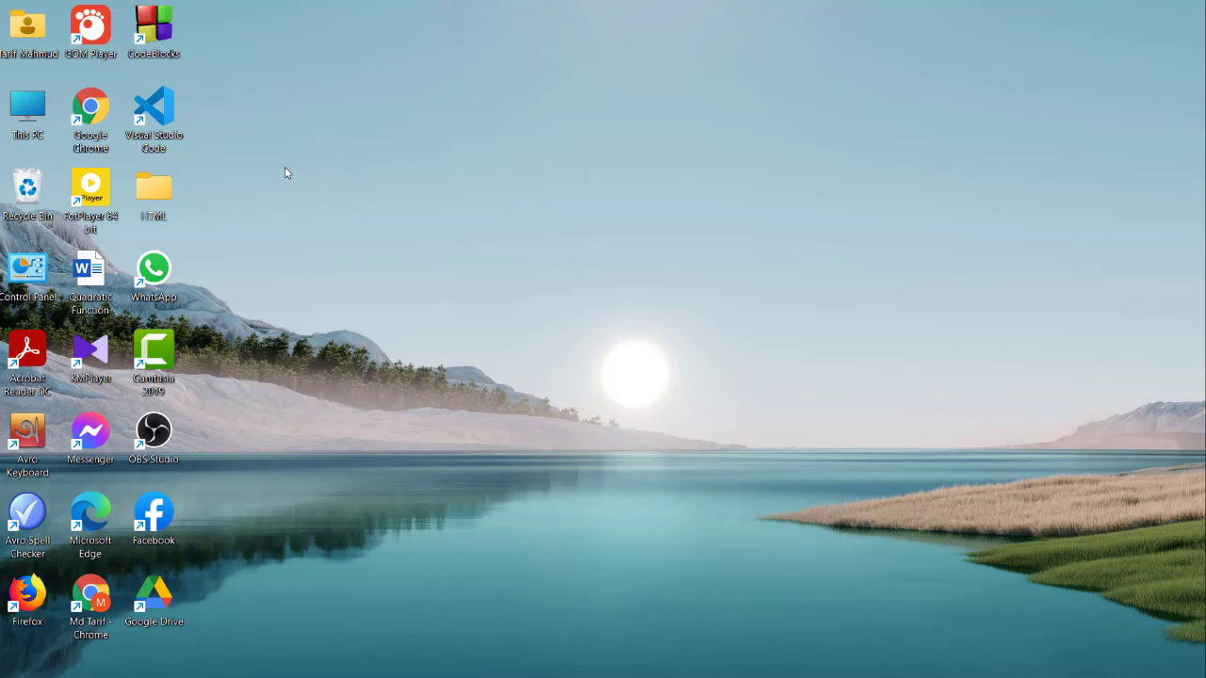
- Open Google Chrome with the Person 1 profile and search Google for "create google account"
{"action": "double_click", "coordinate": [97, 111]}
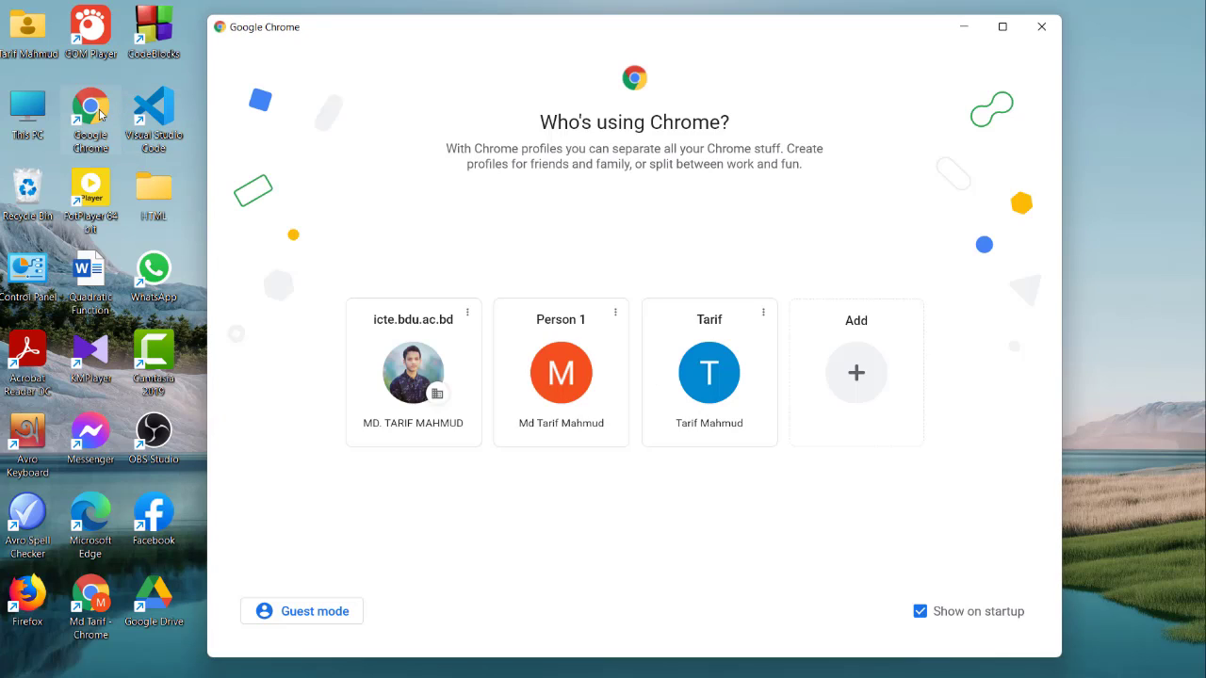
{"action": "left_click", "coordinate": [540, 386]}
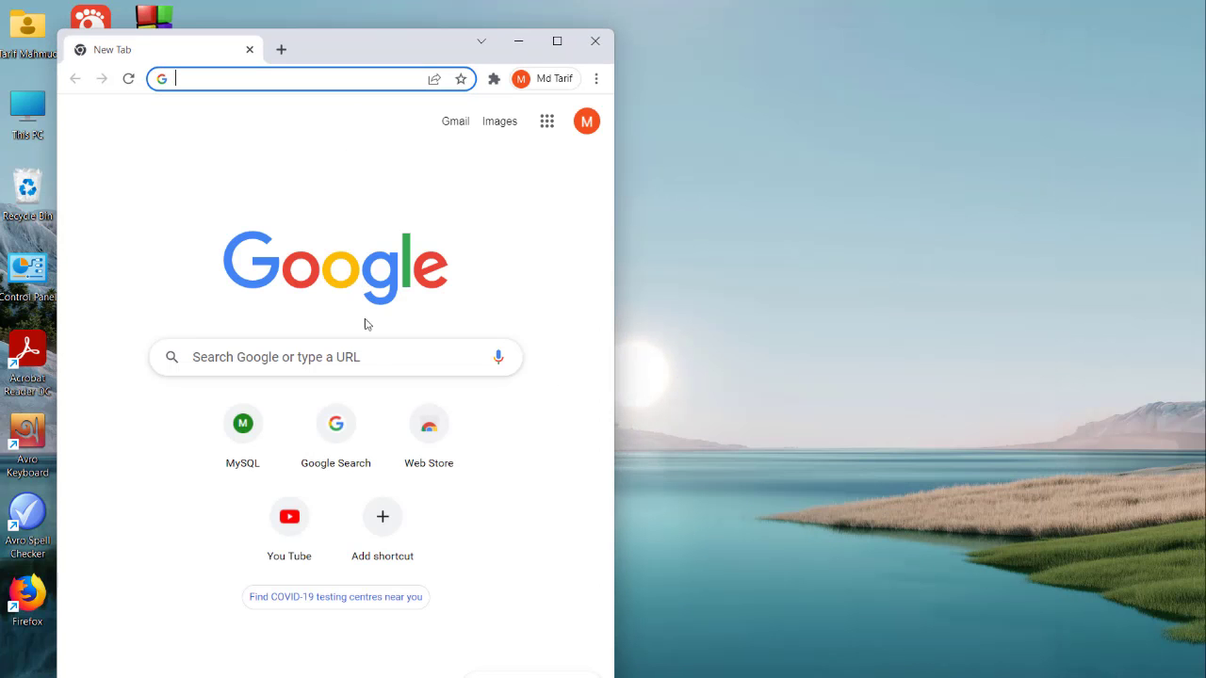
{"action": "left_click", "coordinate": [366, 357]}
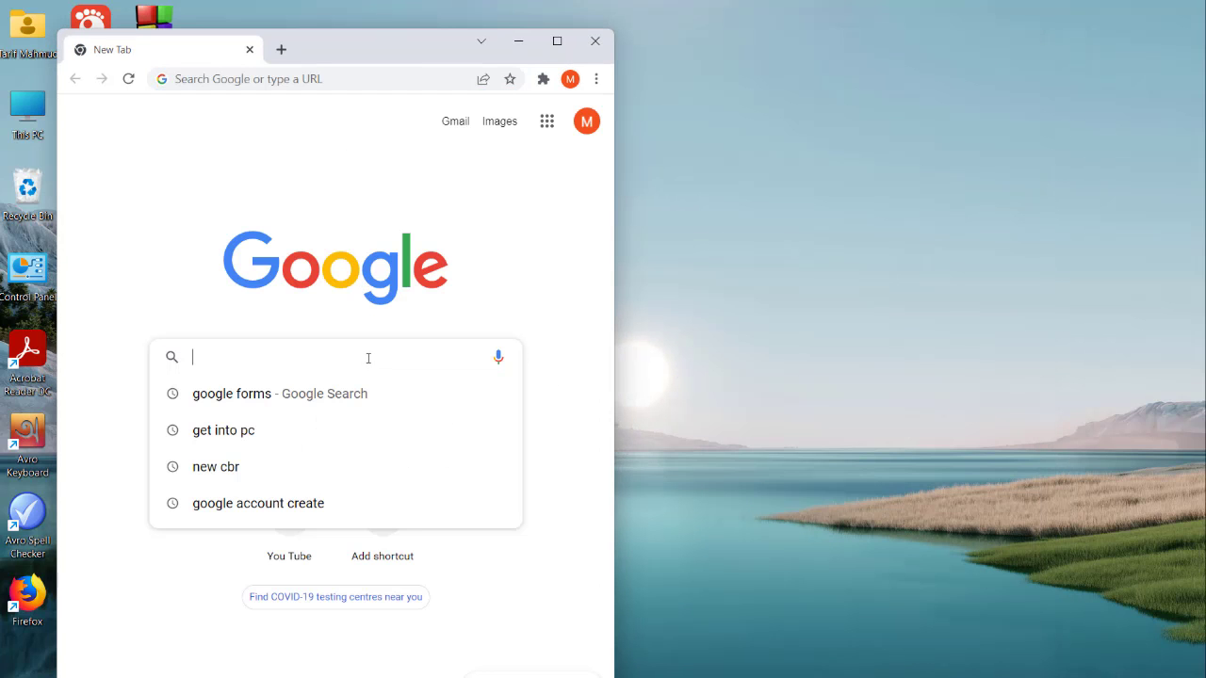
{"action": "type", "text": "create b"}
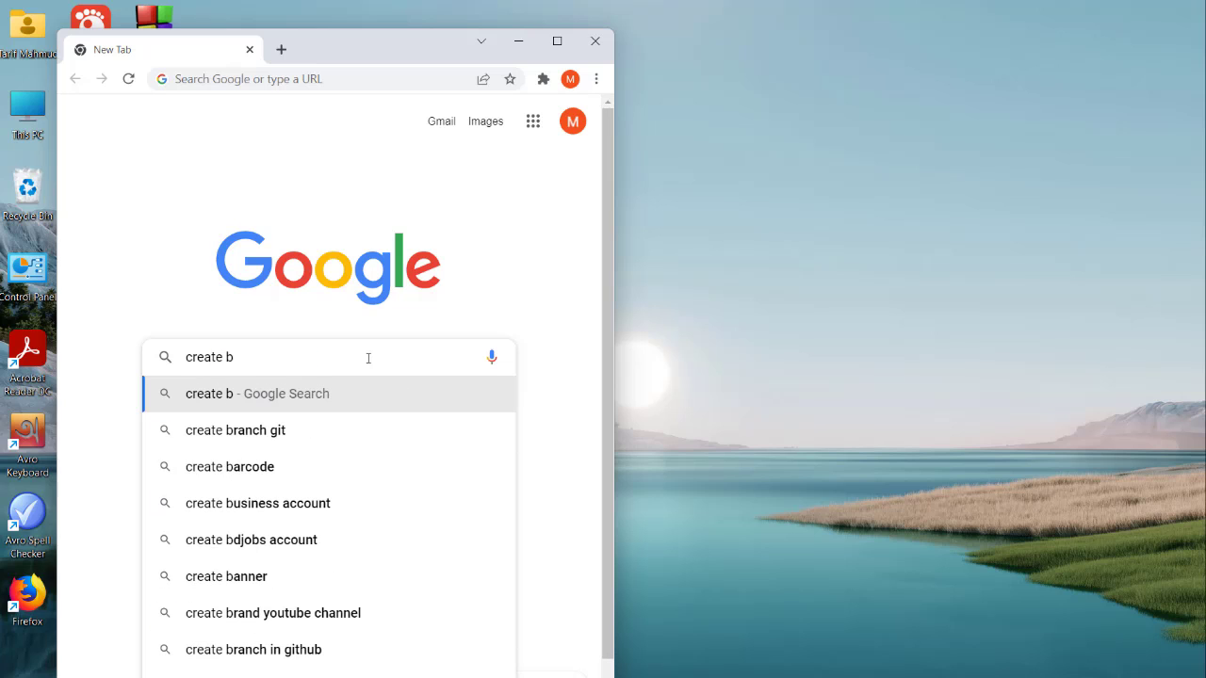
{"action": "key", "text": "BackSpace"}
{"action": "type", "text": "g"}
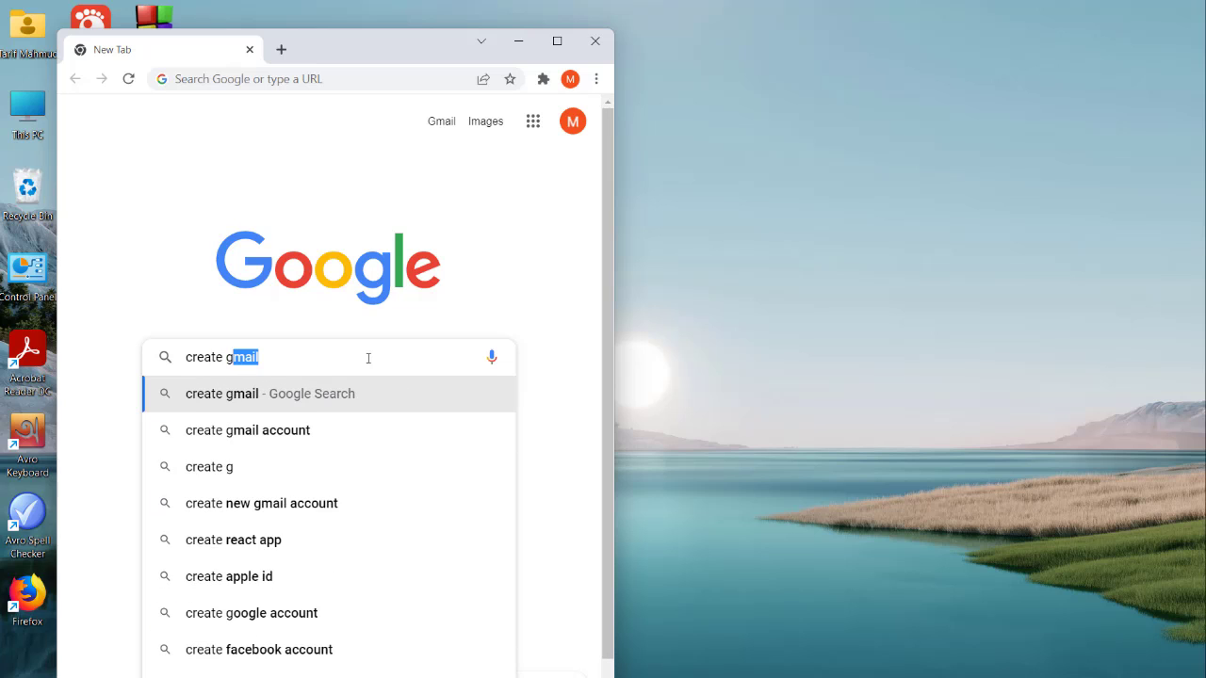
{"action": "type", "text": "oogle acc"}
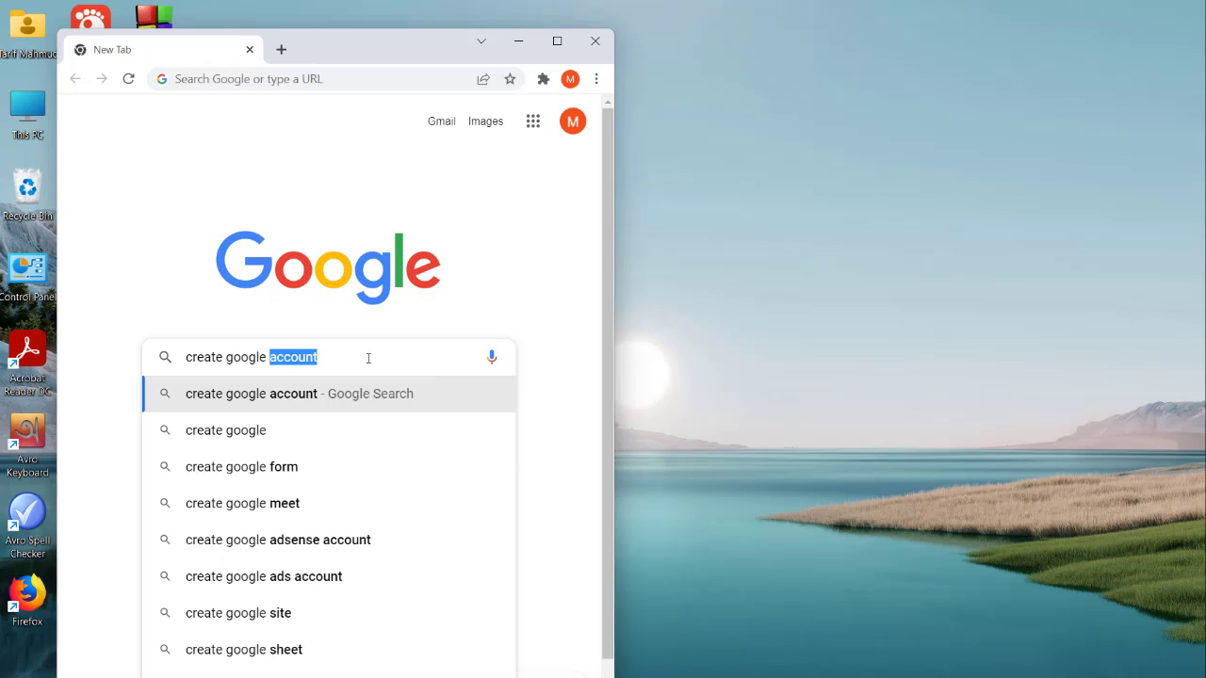
{"action": "type", "text": "ou"}
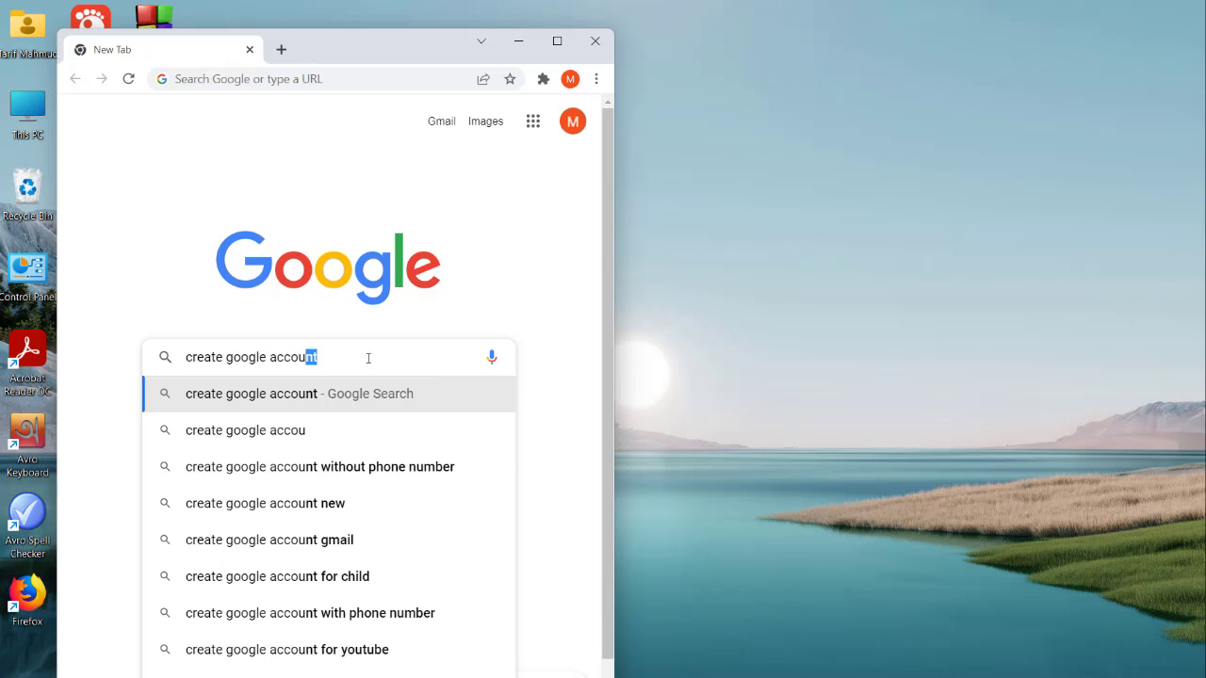
{"action": "type", "text": "n"}
{"action": "key", "text": "BackSpace"}
{"action": "type", "text": "nt"}
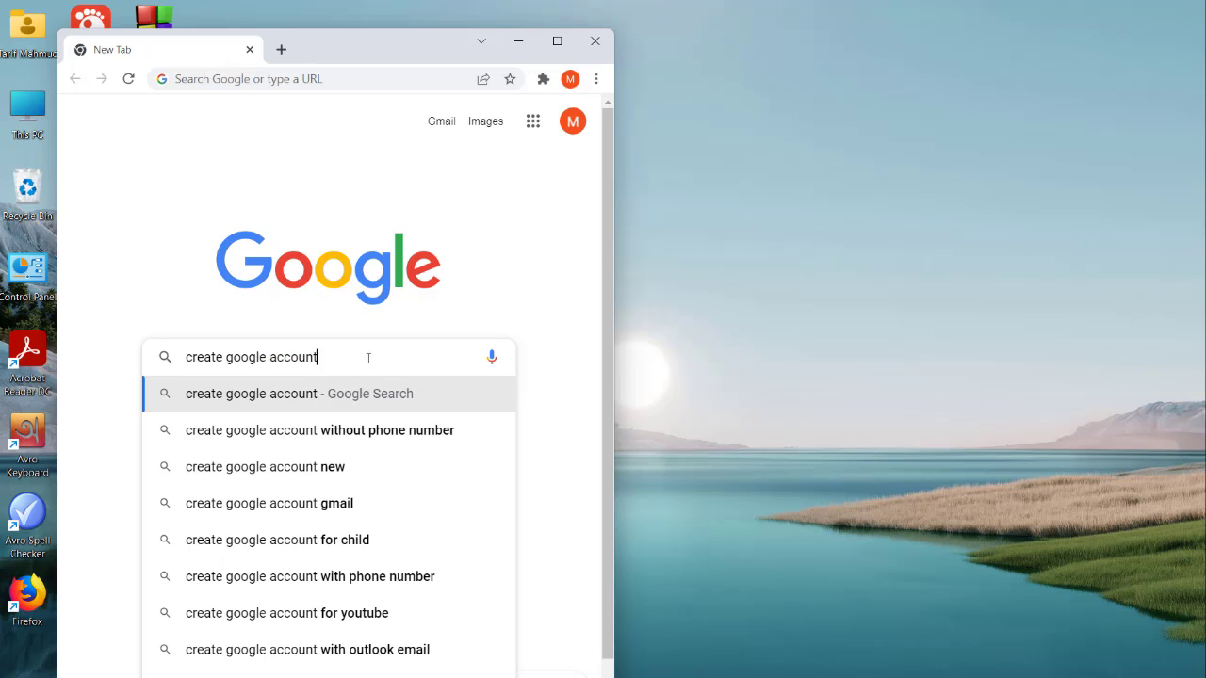
{"action": "key", "text": "Return"}
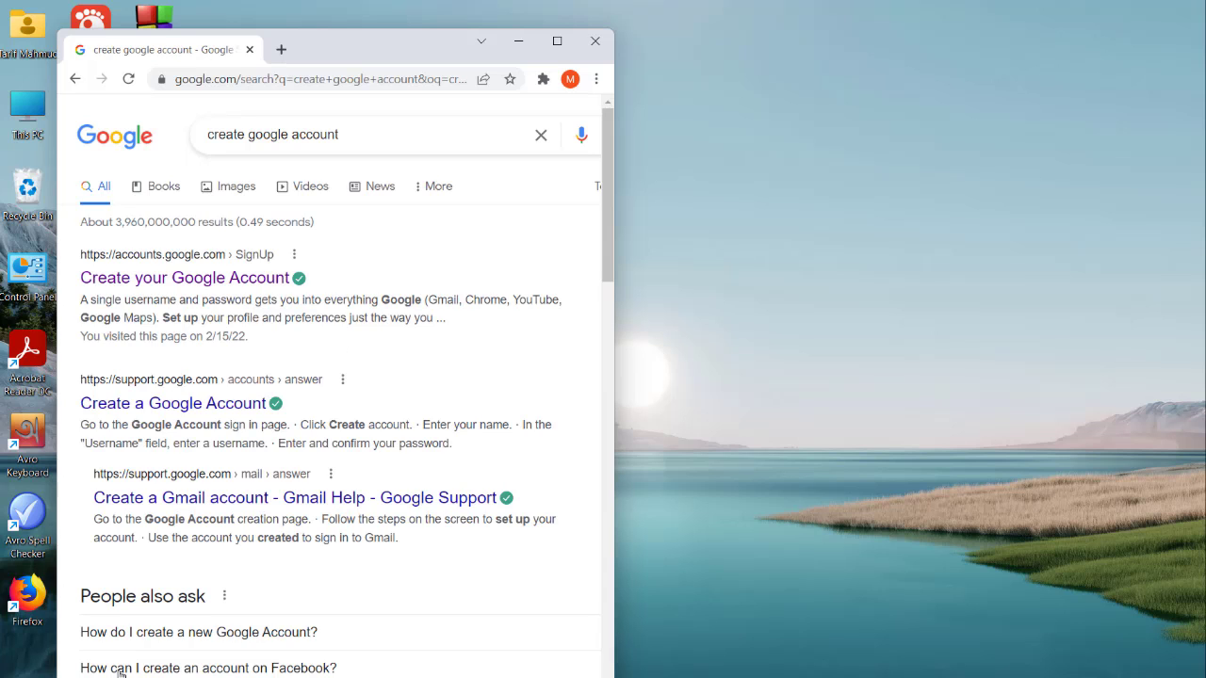
- Open the sign-up form for a personal Google Account and submit the first name, last name, username and password
{"action": "left_click", "coordinate": [205, 412]}
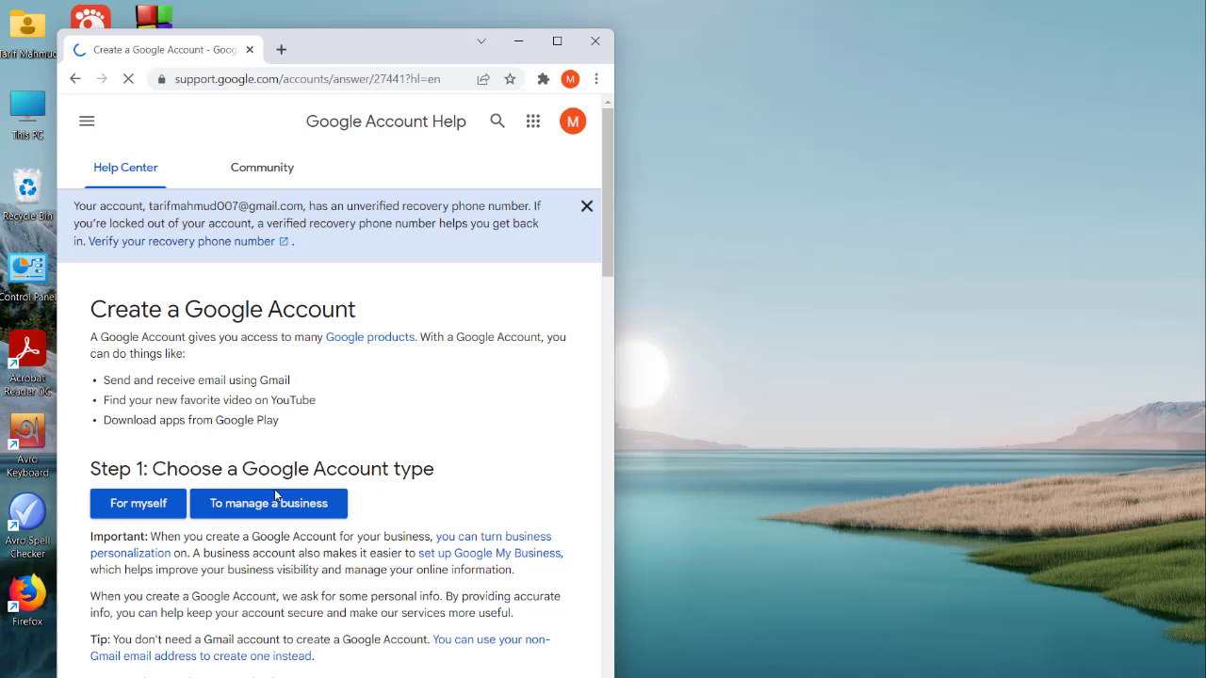
{"action": "left_click", "coordinate": [162, 500]}
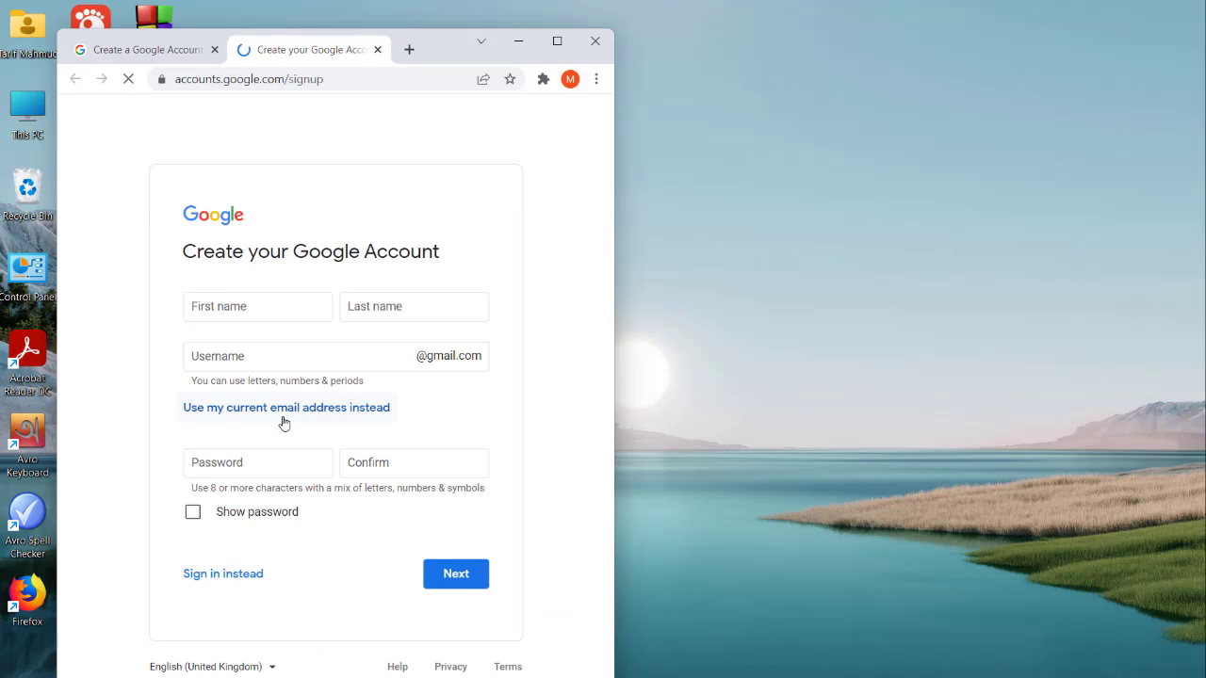
{"action": "left_click", "coordinate": [277, 306]}
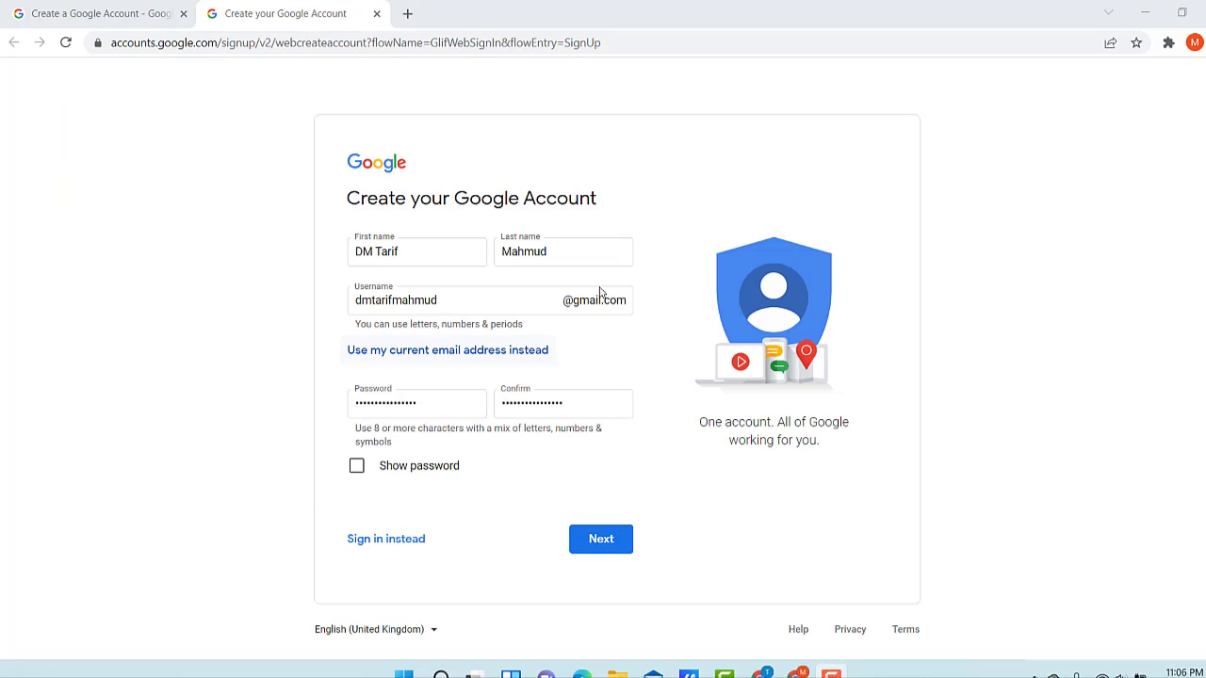
{"action": "left_click", "coordinate": [589, 538]}
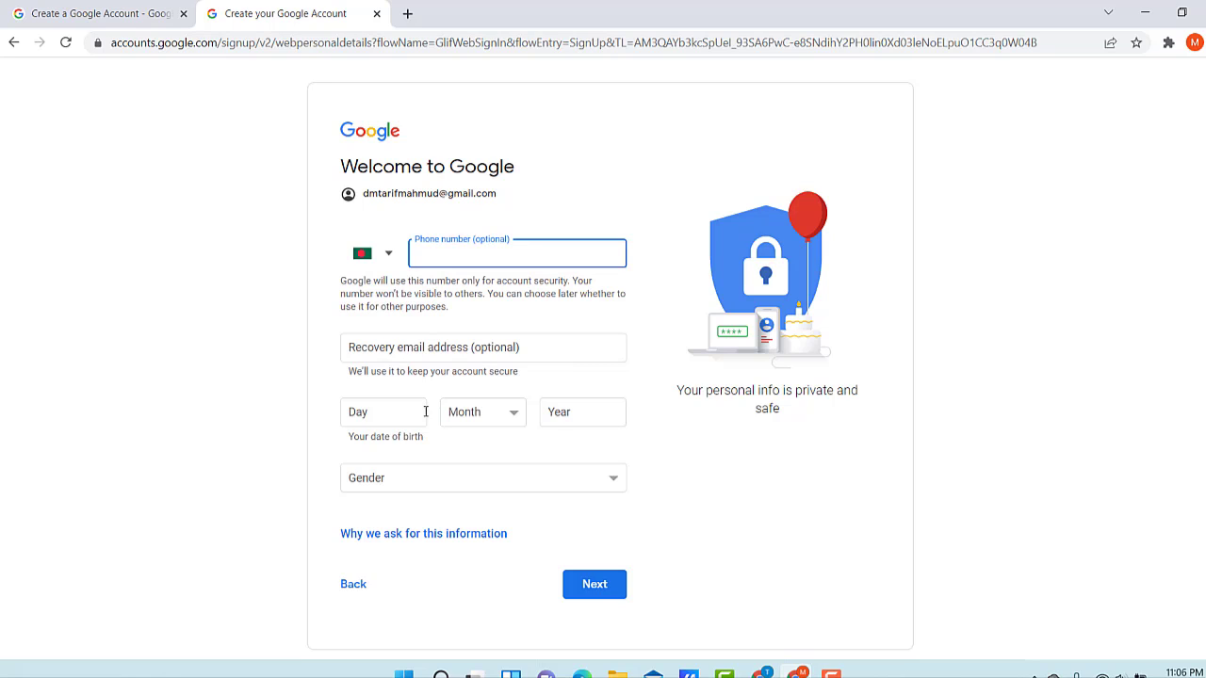
- Fill in the recovery email, date of birth and gender Male, leave the phone number blank, and submit the personal details
{"action": "left_click", "coordinate": [613, 484]}
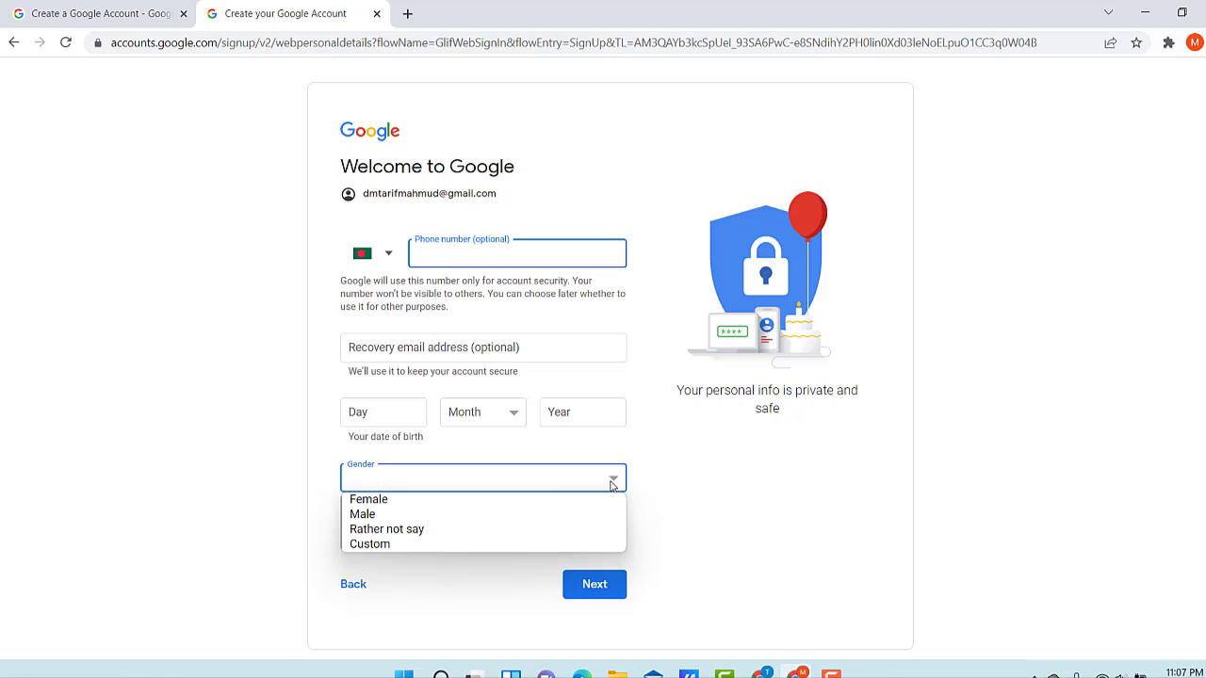
{"action": "left_click", "coordinate": [576, 515]}
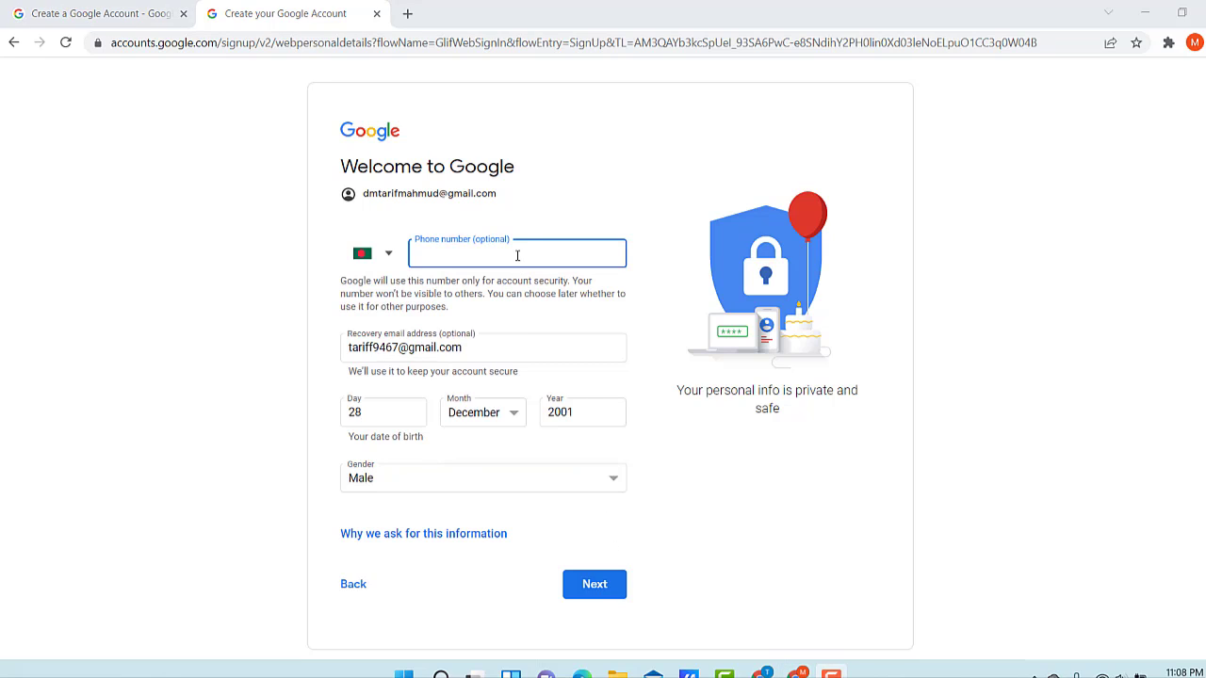
{"action": "left_click", "coordinate": [595, 580]}
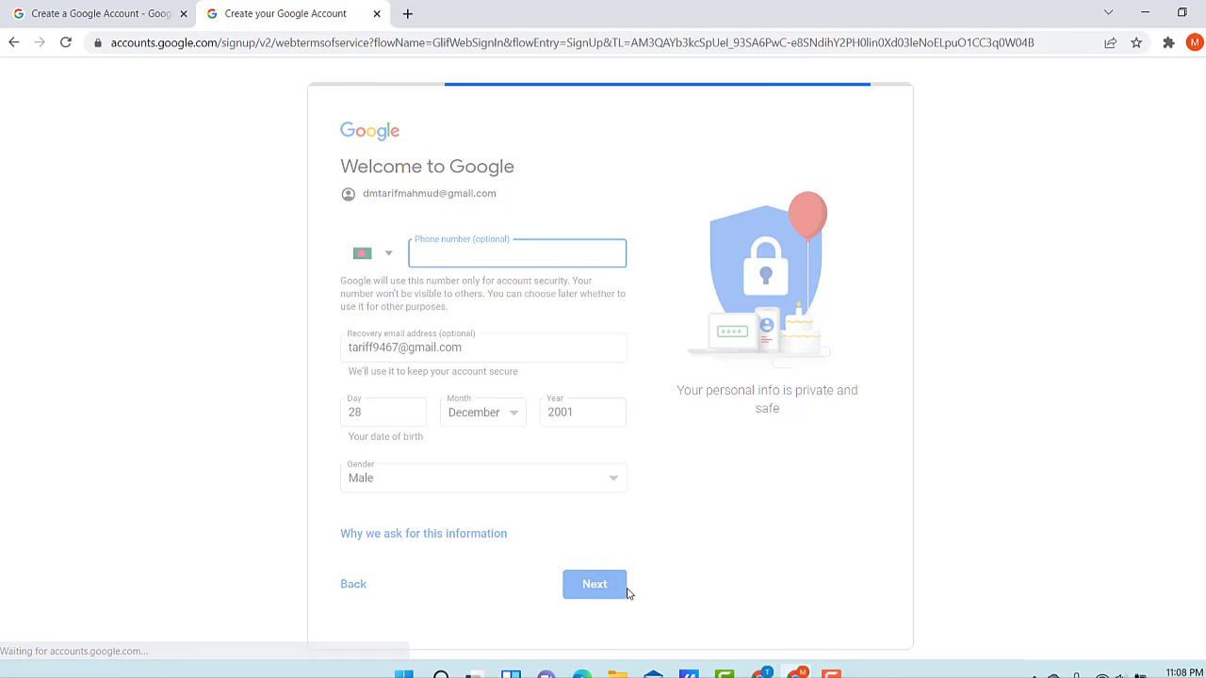
- Agree to Google's privacy terms and continue with the new account in a new Chrome profile
{"action": "scroll", "coordinate": [626, 584], "scroll_direction": "down", "scroll_amount": 4}
{"action": "scroll", "coordinate": [622, 578], "scroll_direction": "down", "scroll_amount": 4}
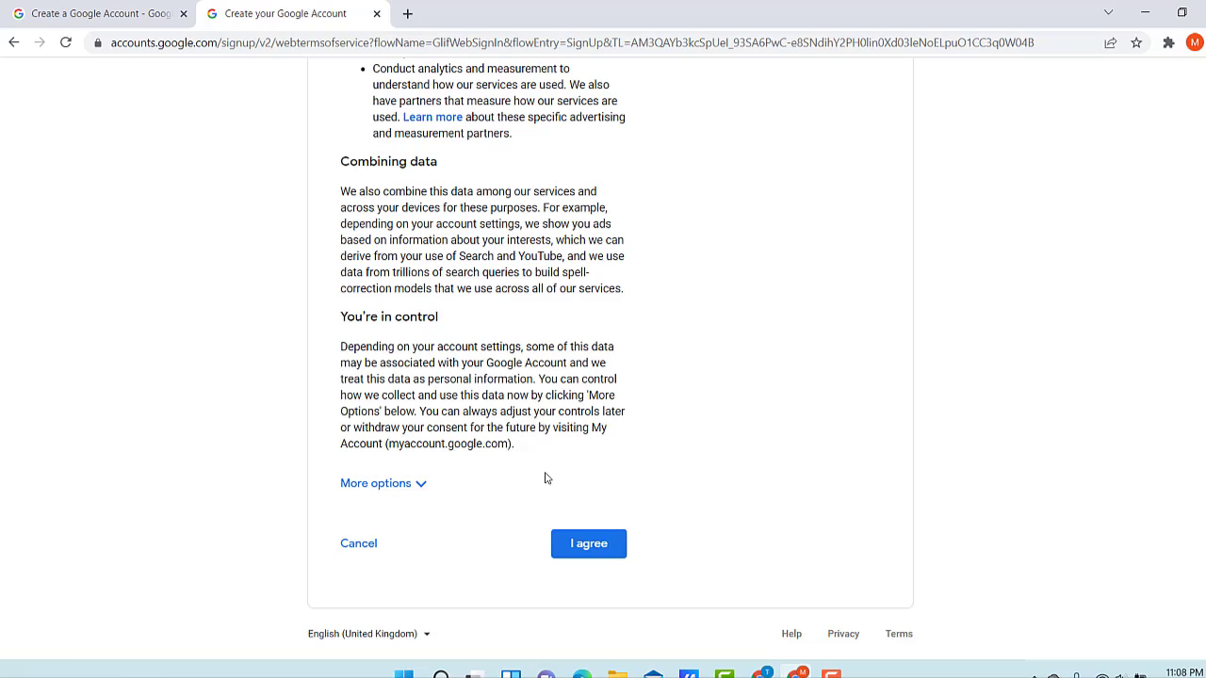
{"action": "left_click", "coordinate": [587, 550]}
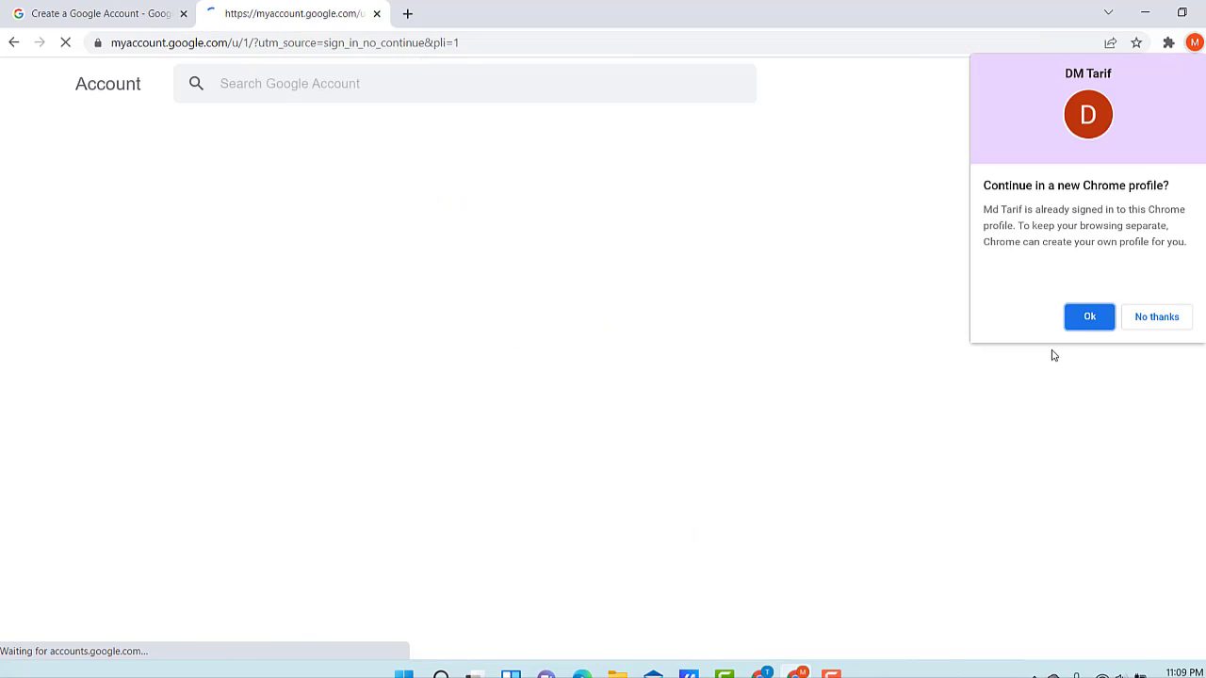
{"action": "left_click", "coordinate": [1089, 321]}
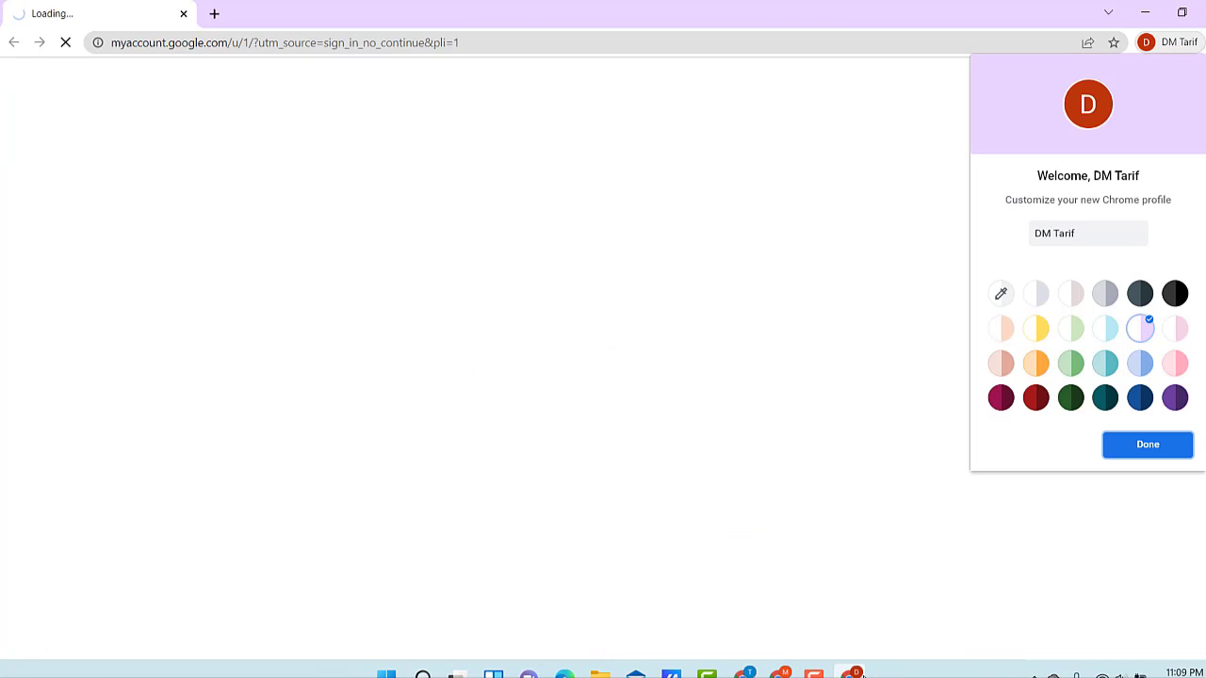
{"action": "mouse_move", "coordinate": [859, 674]}
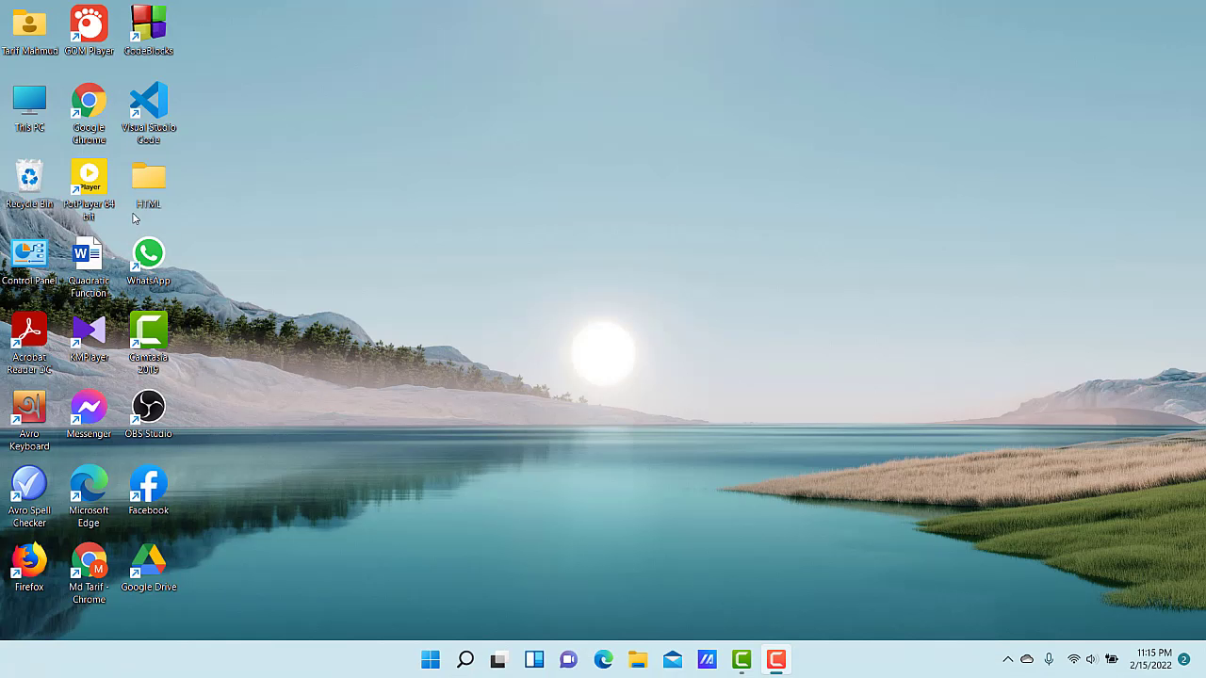
- Reopen Chrome with the original profile, search for "youtube" and open the YouTube site in a maximized window
{"action": "double_click", "coordinate": [101, 118]}
{"action": "left_click", "coordinate": [639, 302]}
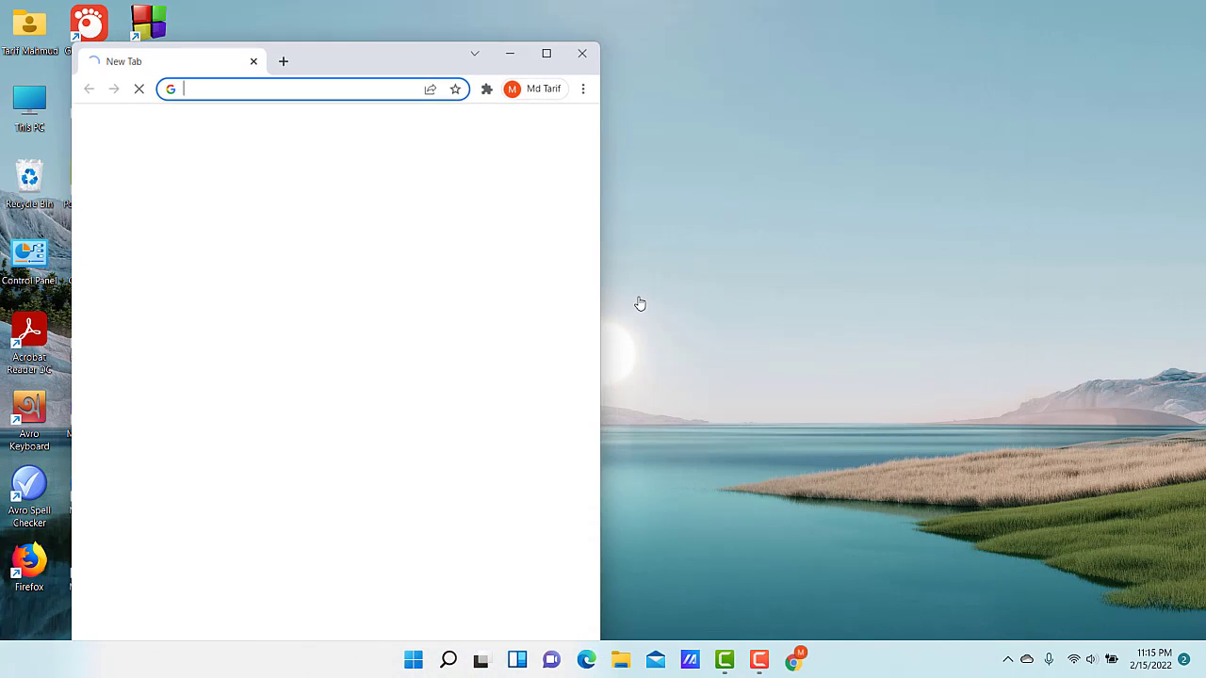
{"action": "left_click", "coordinate": [346, 353]}
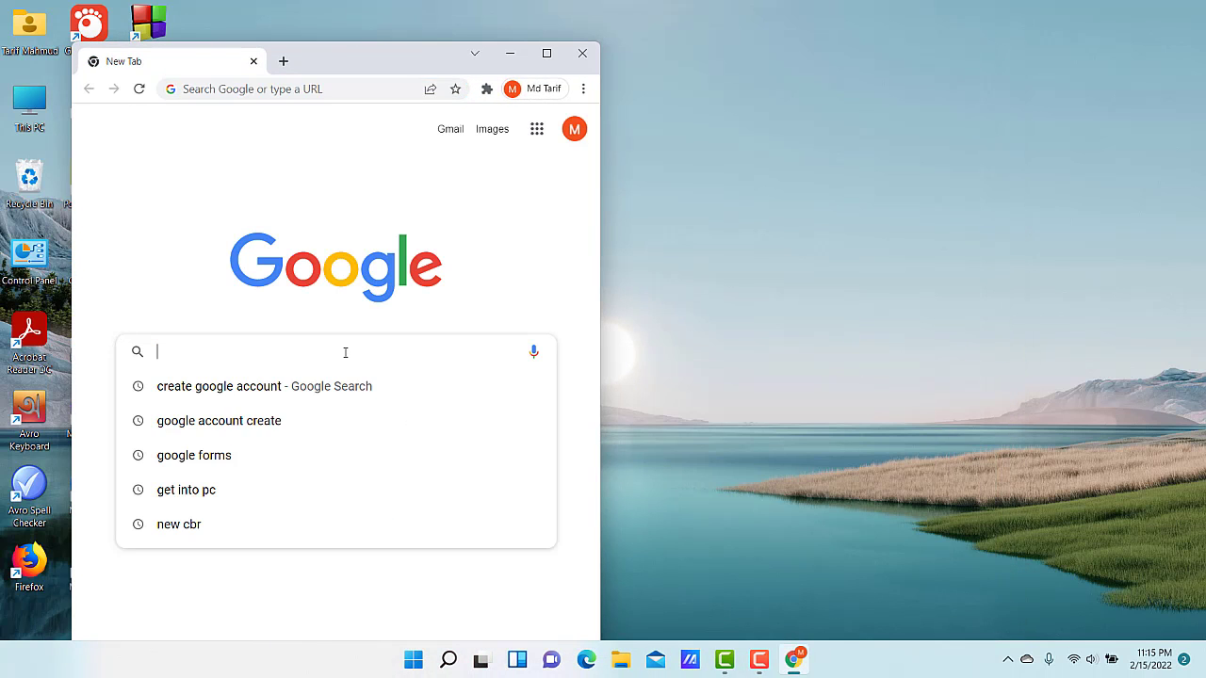
{"action": "type", "text": "you"}
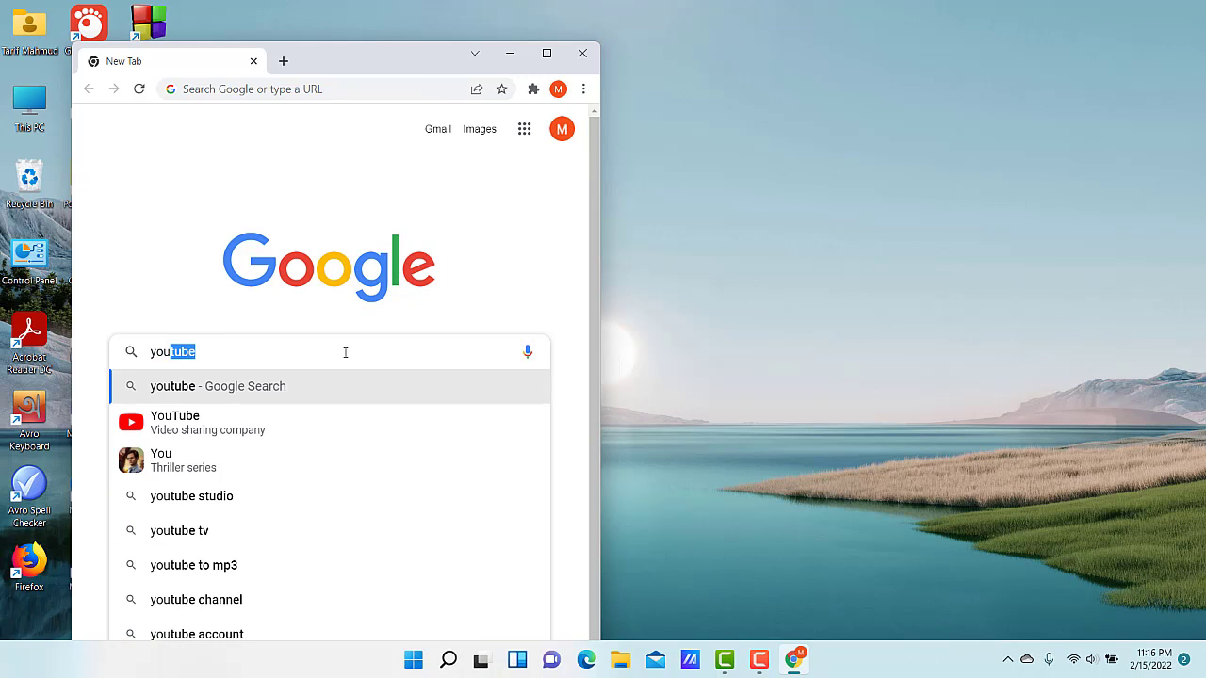
{"action": "key", "text": "Return"}
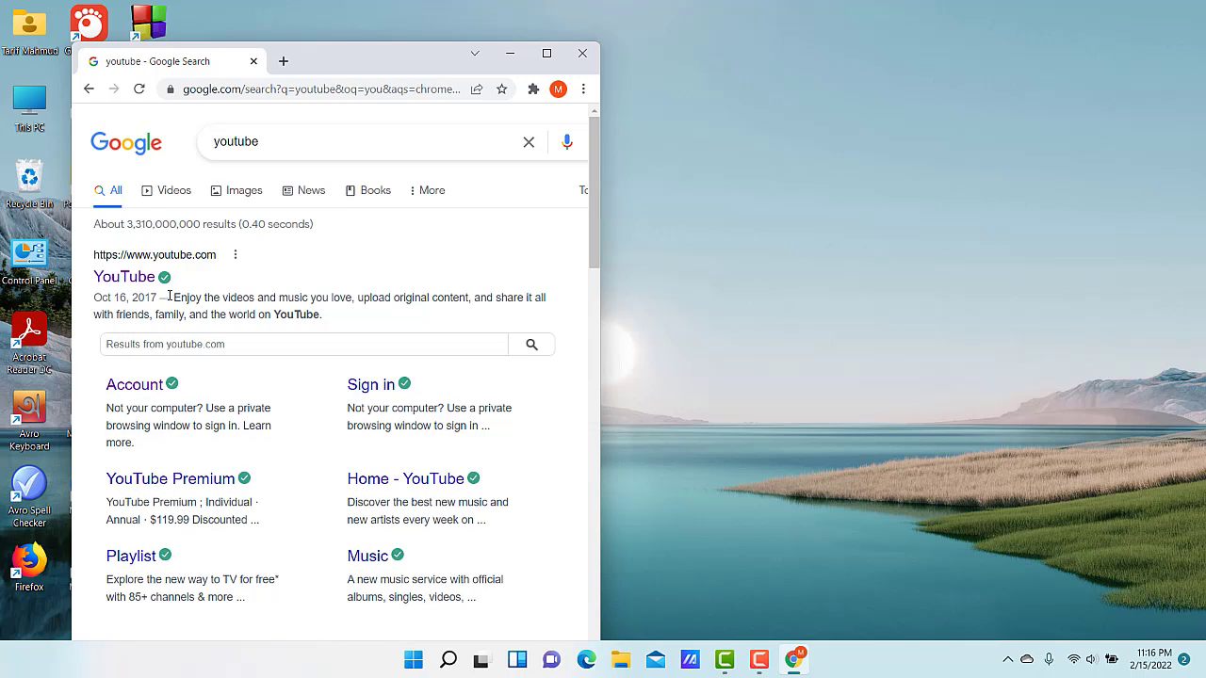
{"action": "left_click", "coordinate": [130, 275]}
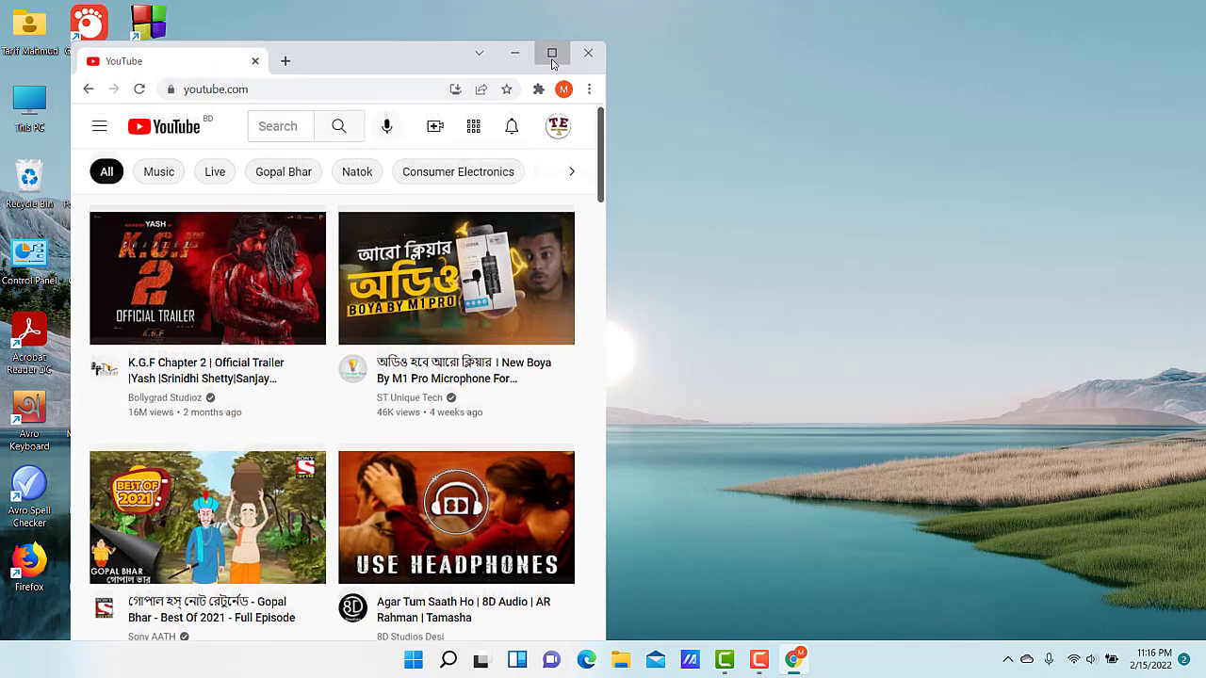
{"action": "left_click", "coordinate": [546, 53]}
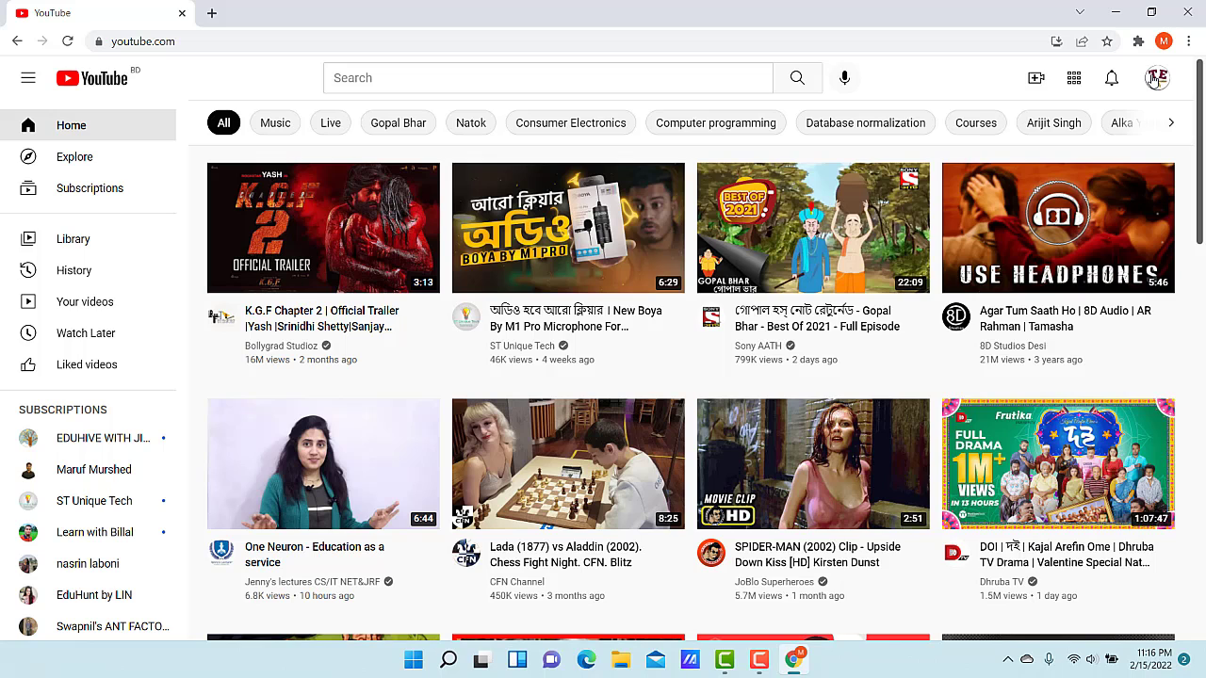
- Add the new Google account to YouTube with its email and password, and switch to its existing Chrome profile
{"action": "left_click", "coordinate": [1156, 80]}
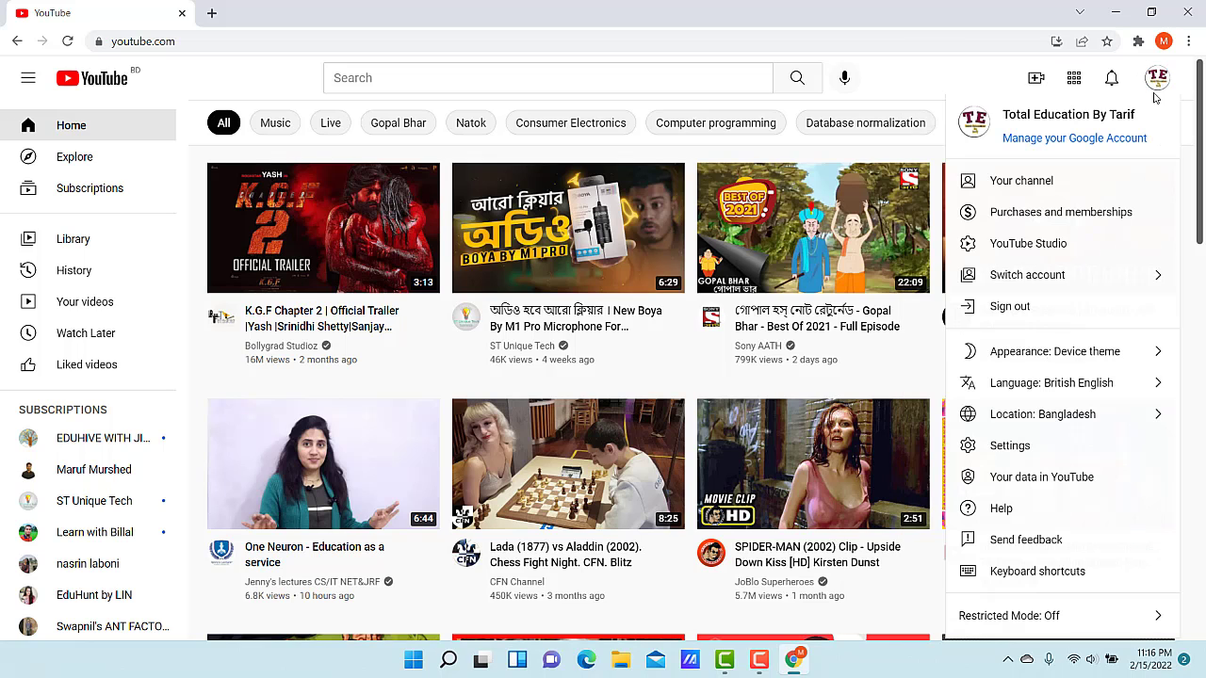
{"action": "left_click", "coordinate": [1046, 275]}
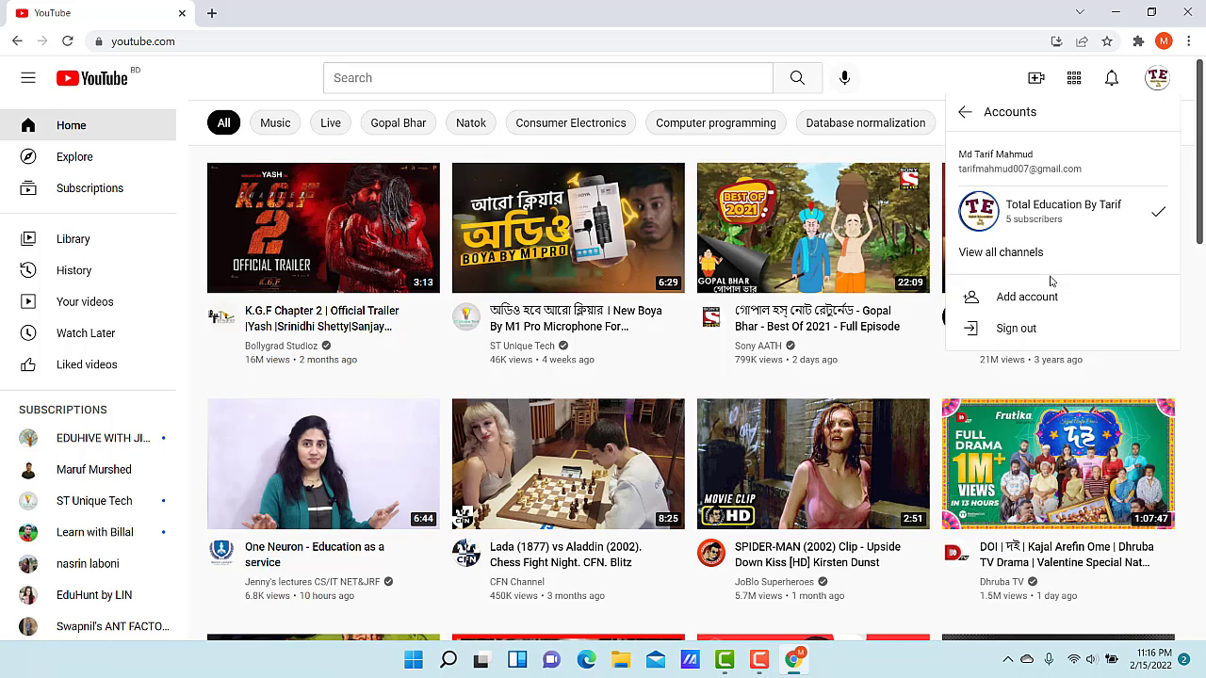
{"action": "left_click", "coordinate": [1038, 299]}
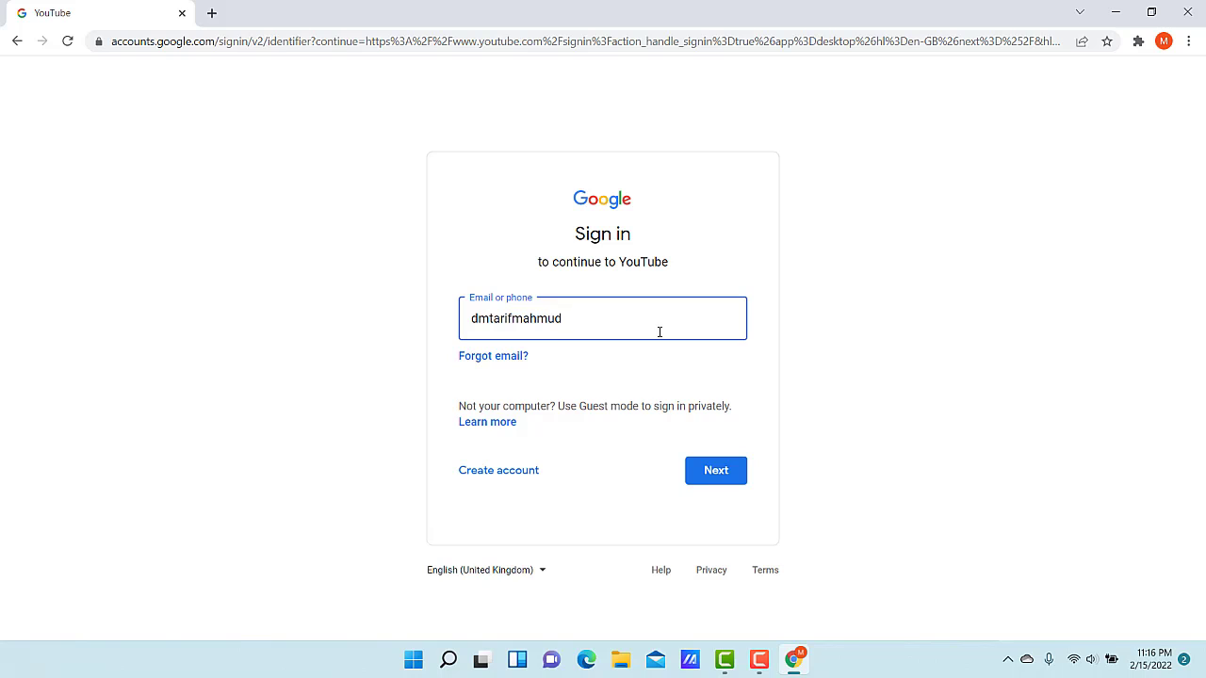
{"action": "type", "text": "@gmail.com"}
{"action": "left_click", "coordinate": [697, 465]}
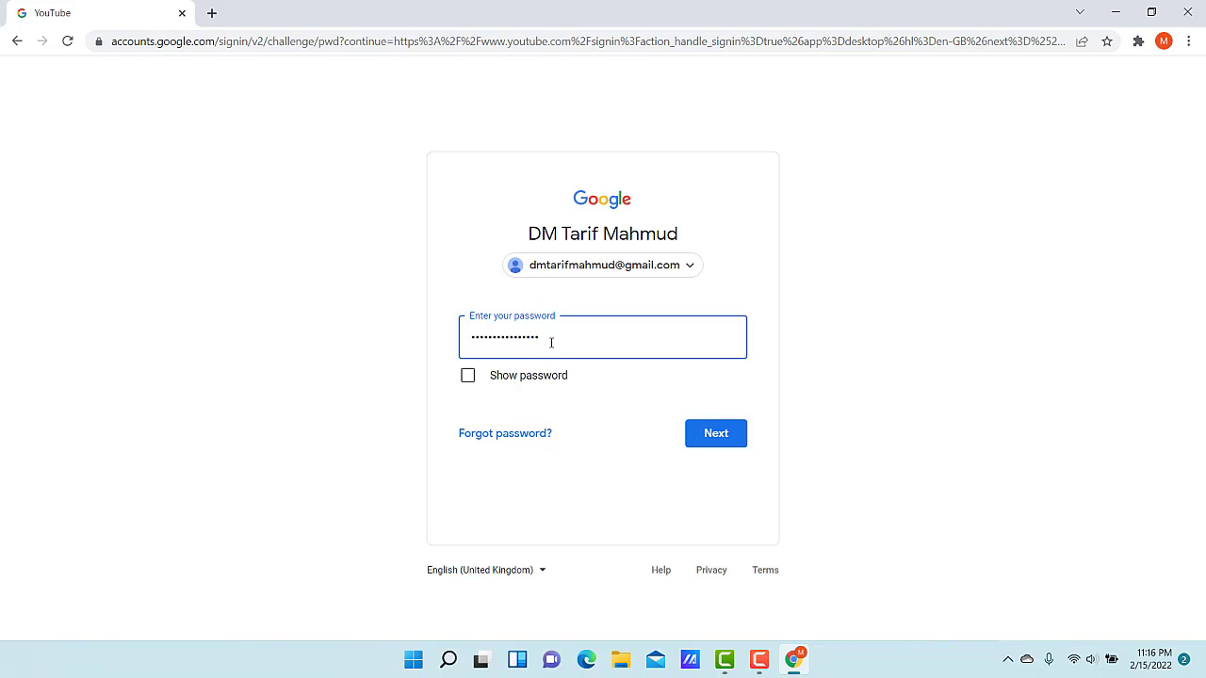
{"action": "left_click", "coordinate": [734, 444]}
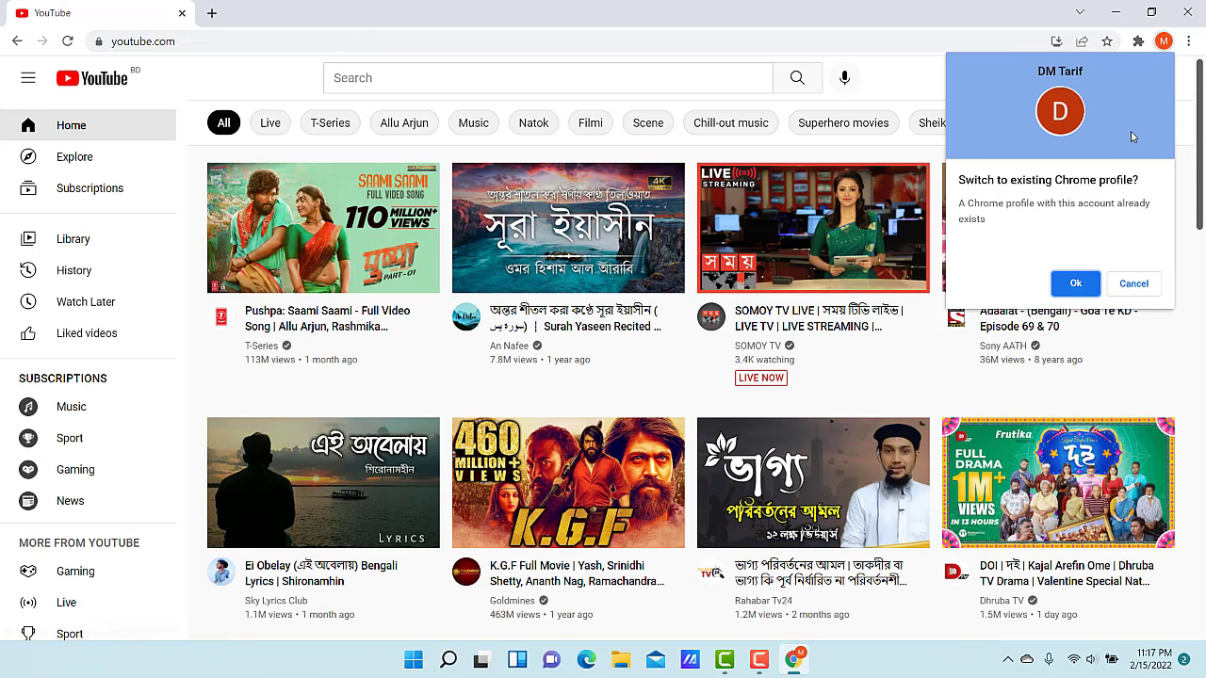
{"action": "left_click", "coordinate": [1079, 284]}
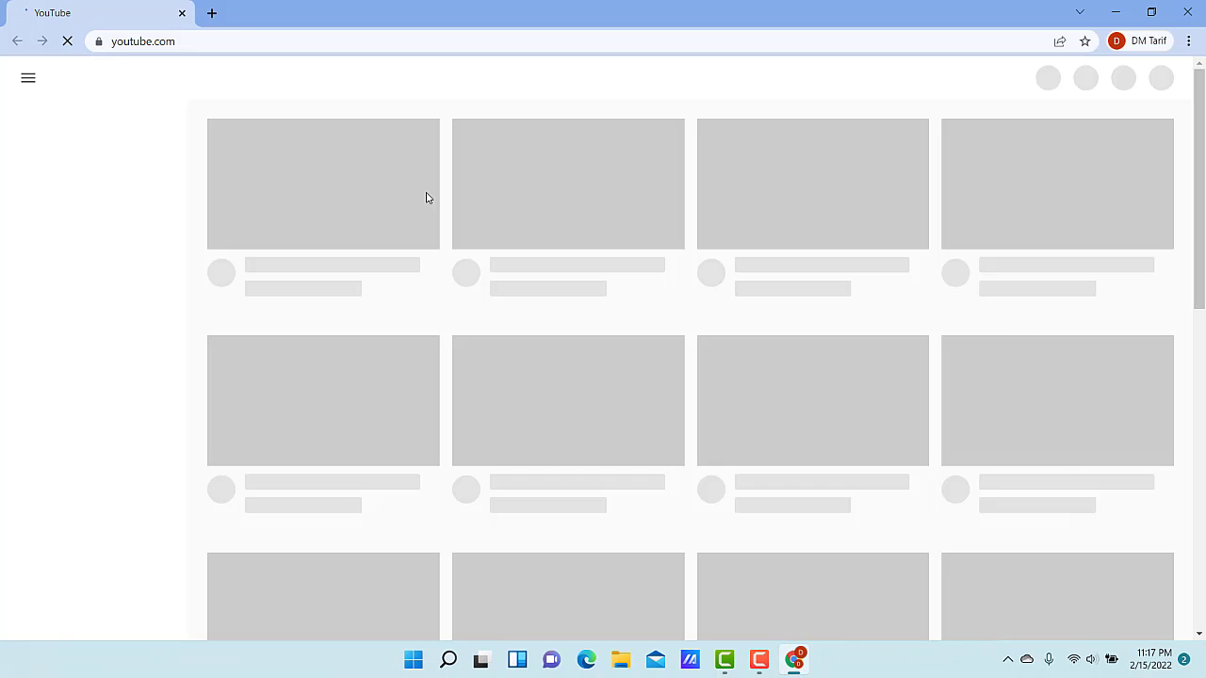
{"action": "mouse_move", "coordinate": [763, 662]}
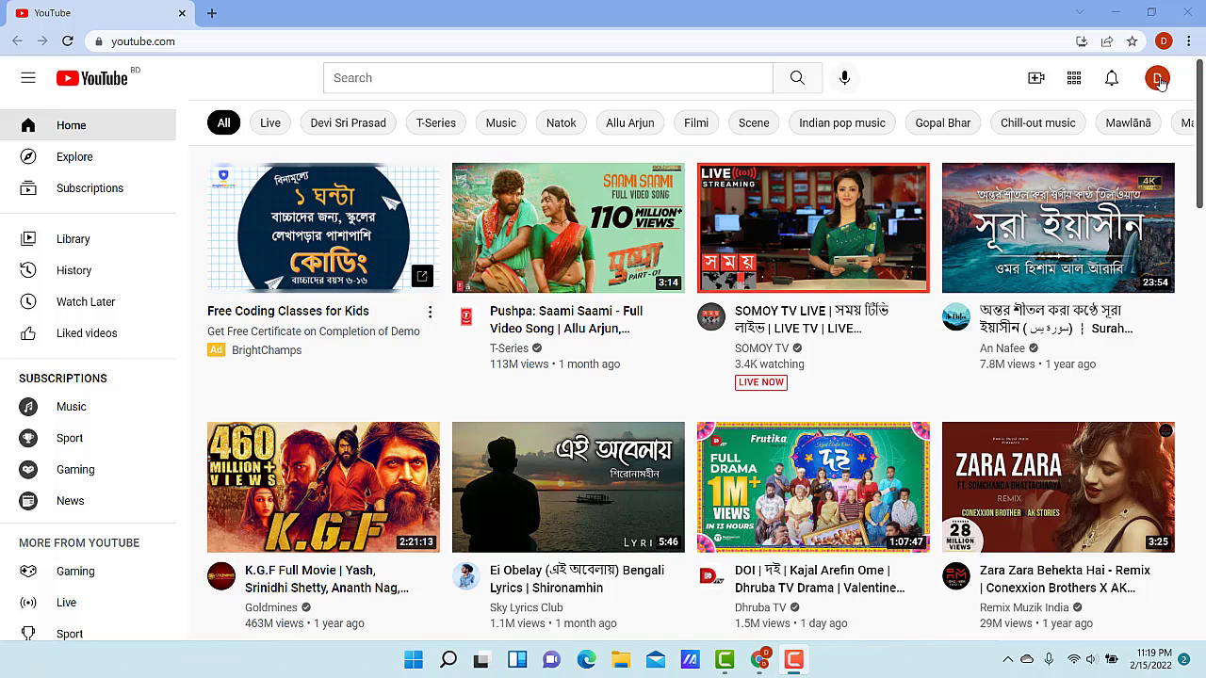
- Create a YouTube channel for the signed-in account, replacing the suggested name with "Education for all"
{"action": "left_click", "coordinate": [1159, 80]}
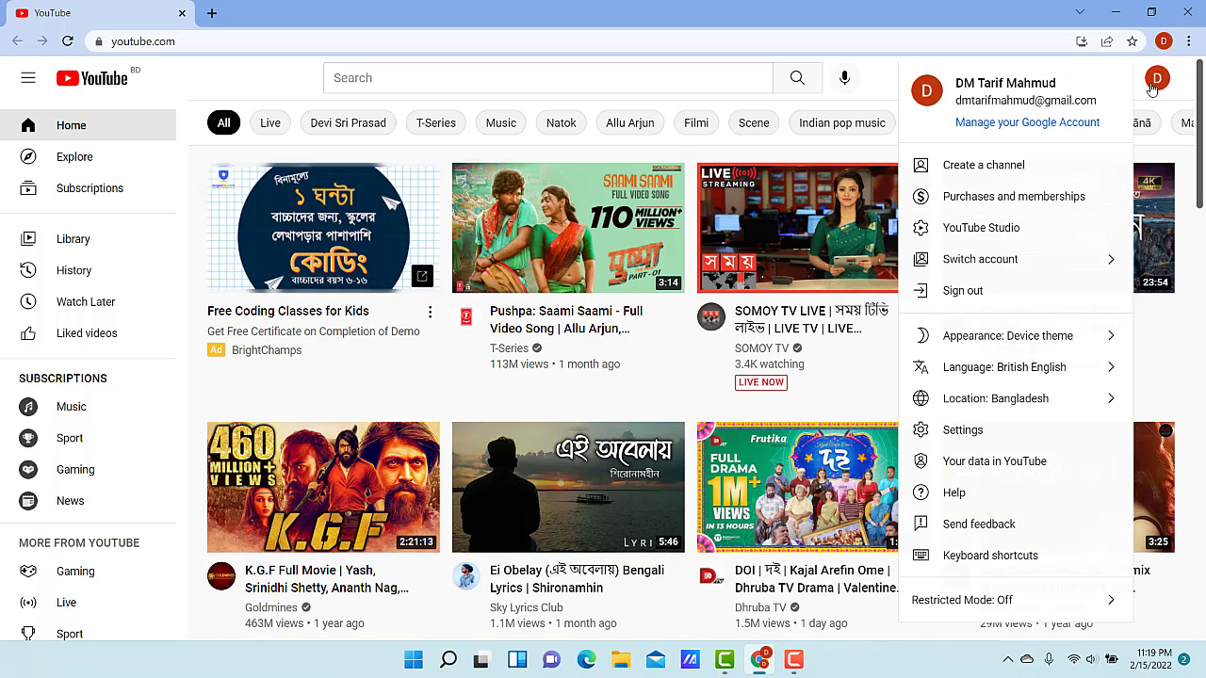
{"action": "left_click", "coordinate": [981, 167]}
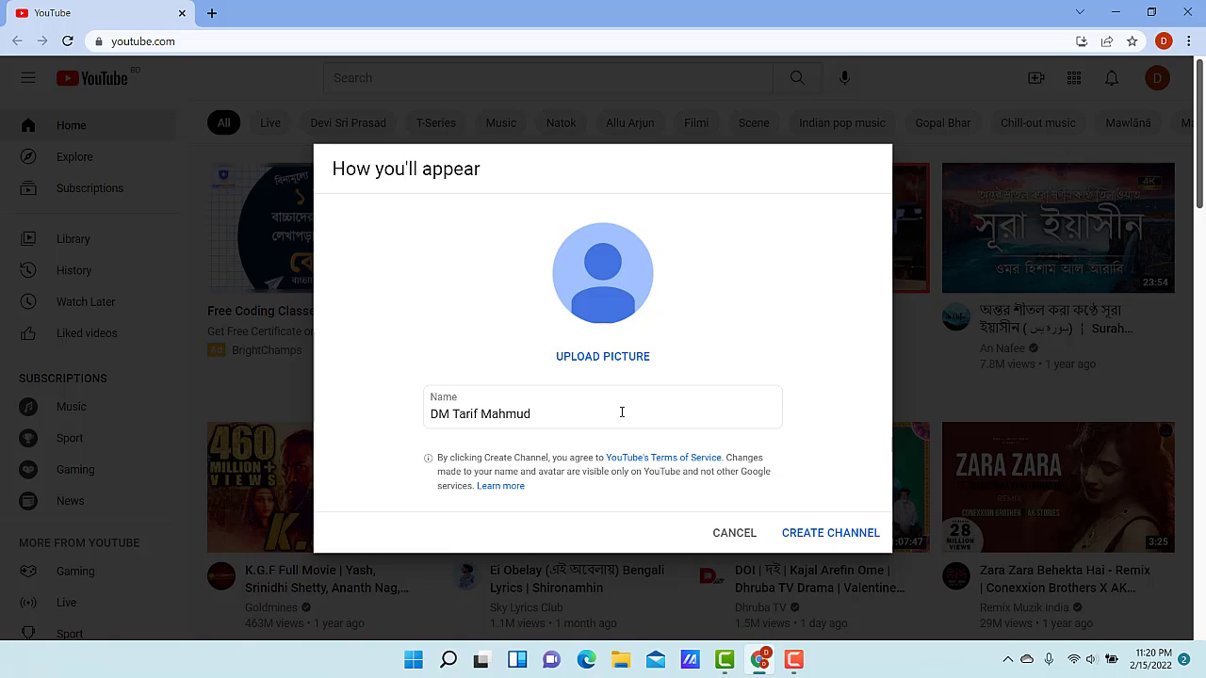
{"action": "left_click", "coordinate": [544, 415]}
{"action": "key", "text": "BackSpace"}
{"action": "key", "text": "BackSpace"}
{"action": "key", "text": "BackSpace"}
{"action": "key", "text": "BackSpace"}
{"action": "key", "text": "BackSpace"}
{"action": "key", "text": "BackSpace"}
{"action": "key", "text": "BackSpace"}
{"action": "key", "text": "BackSpace"}
{"action": "key", "text": "BackSpace"}
{"action": "key", "text": "BackSpace"}
{"action": "key", "text": "BackSpace"}
{"action": "key", "text": "BackSpace"}
{"action": "key", "text": "BackSpace"}
{"action": "key", "text": "BackSpace"}
{"action": "key", "text": "BackSpace"}
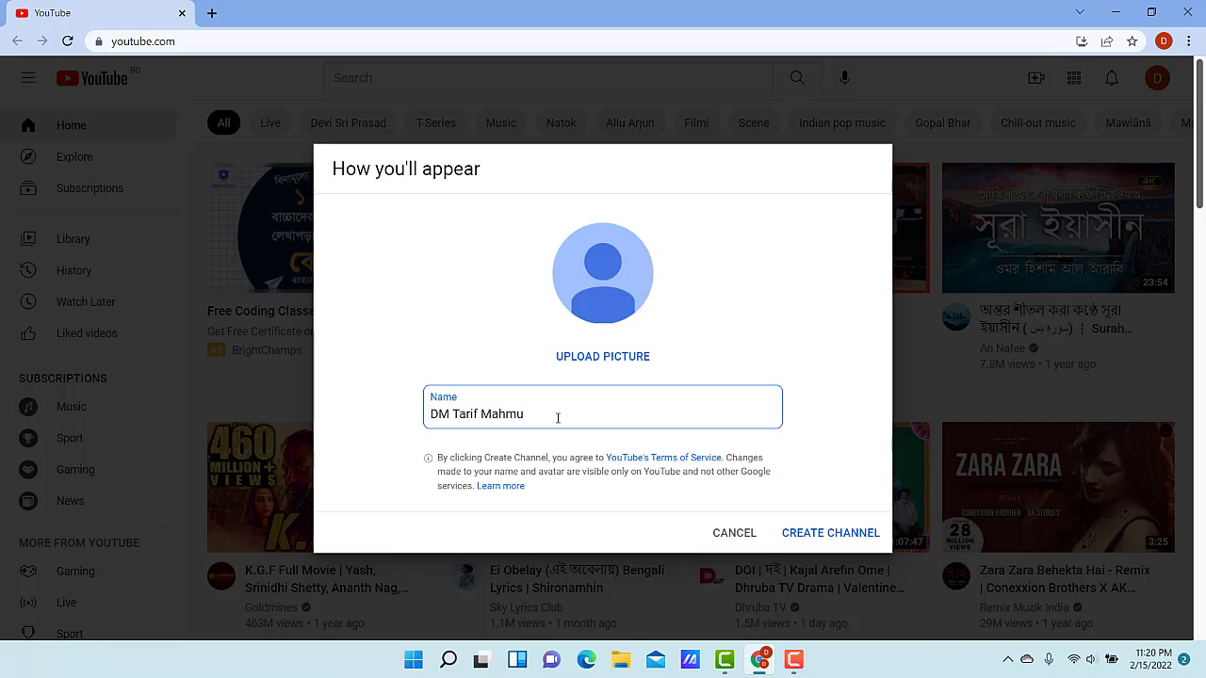
{"action": "type", "text": "Education for all"}
{"action": "left_click", "coordinate": [808, 535]}
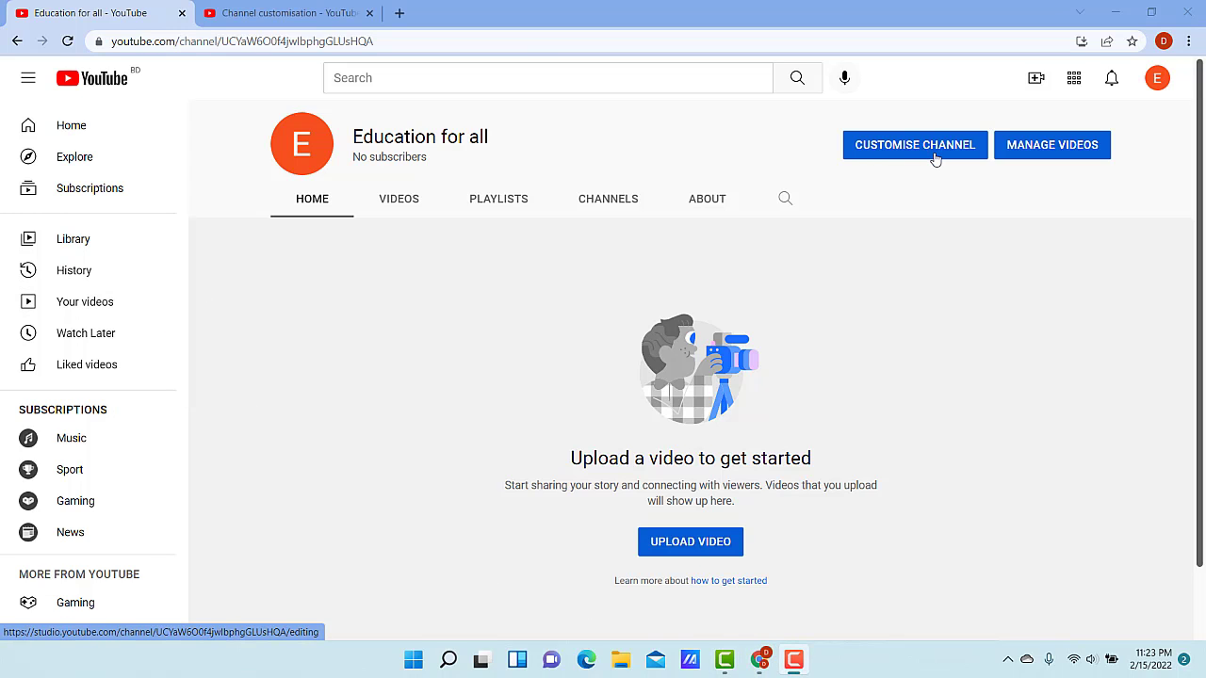
- Open the new channel's customisation in YouTube Studio, dismiss the welcome message and review the basic info fields
{"action": "left_click", "coordinate": [931, 154]}
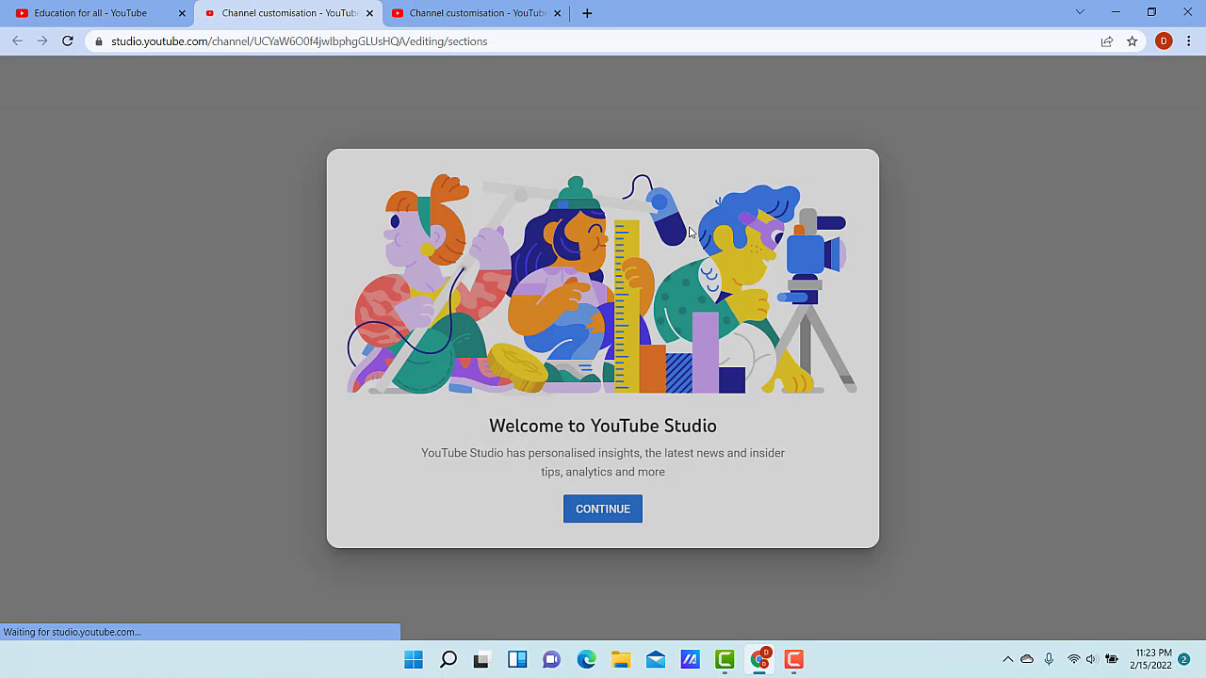
{"action": "left_click", "coordinate": [619, 509]}
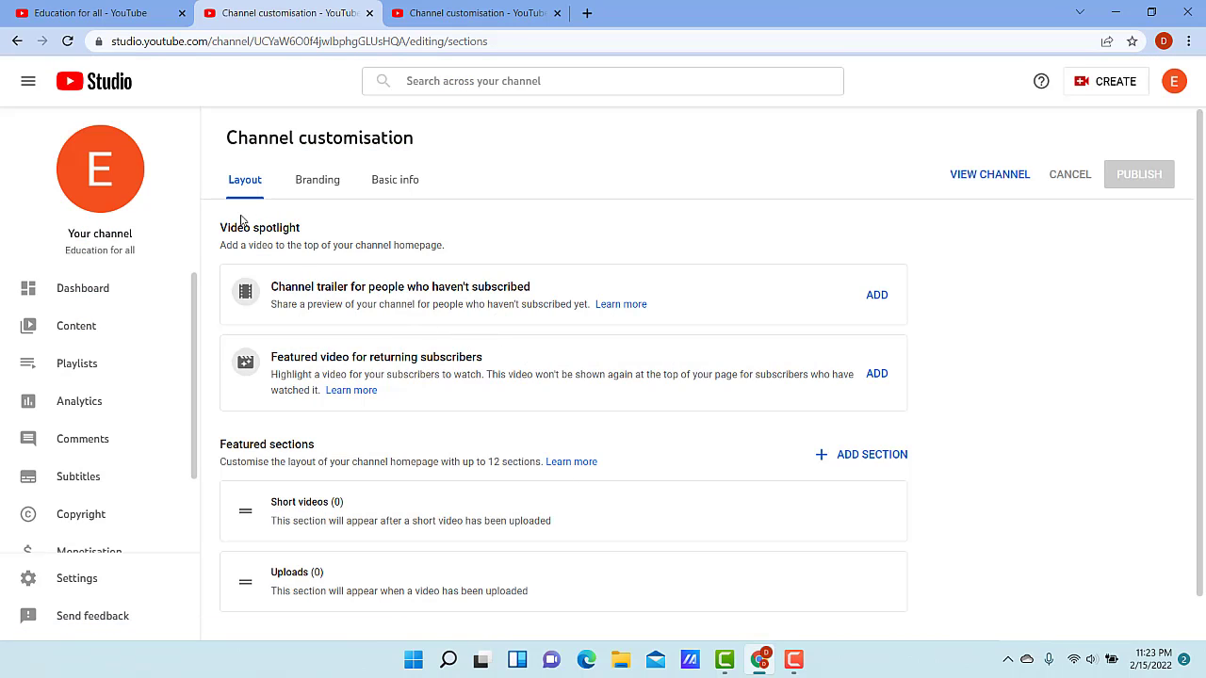
{"action": "left_click", "coordinate": [381, 184]}
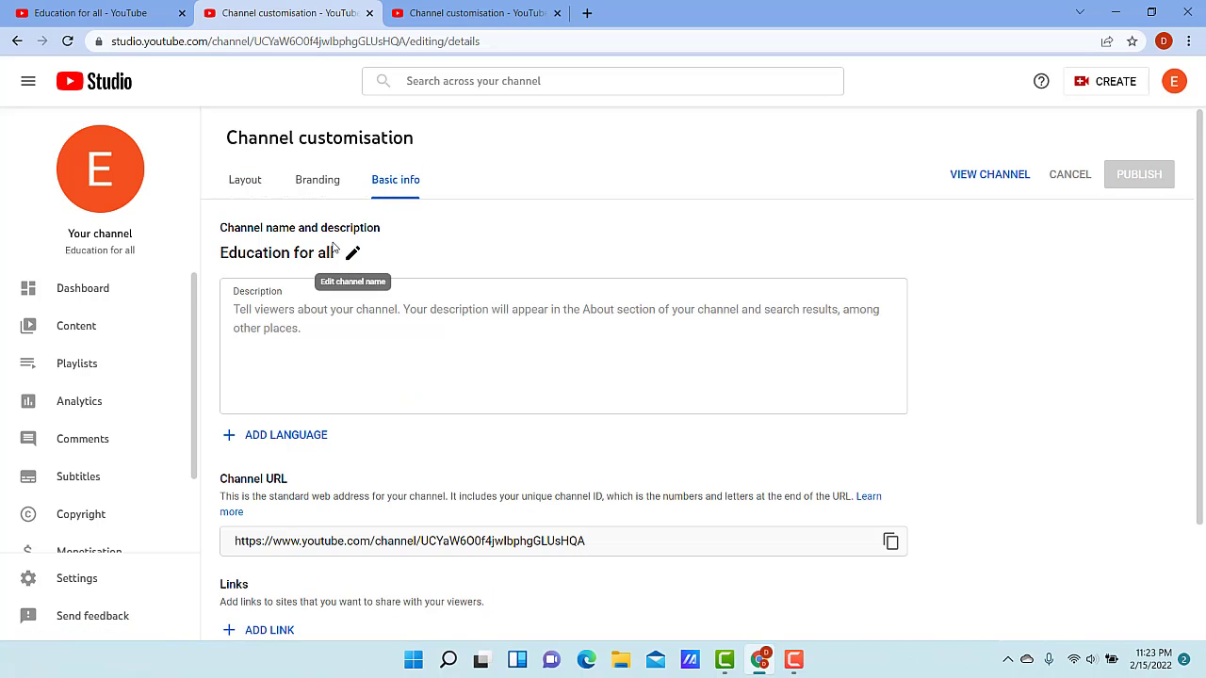
{"action": "left_click", "coordinate": [297, 311]}
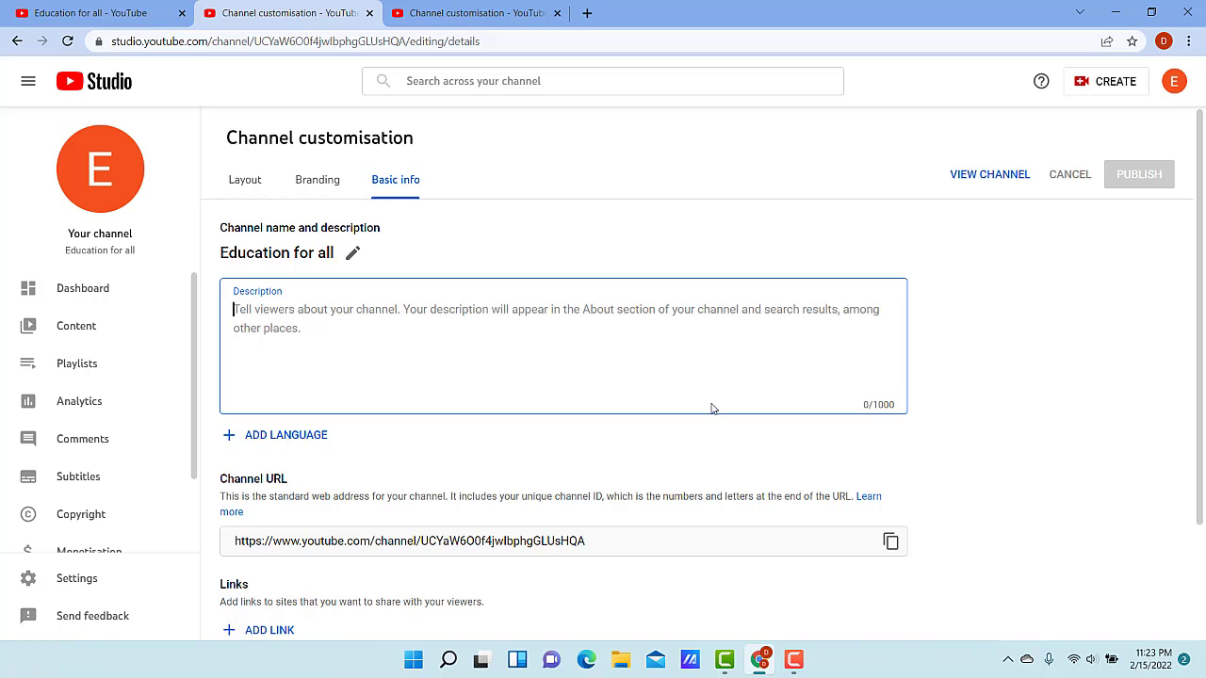
{"action": "scroll", "coordinate": [713, 408], "scroll_direction": "down", "scroll_amount": 1}
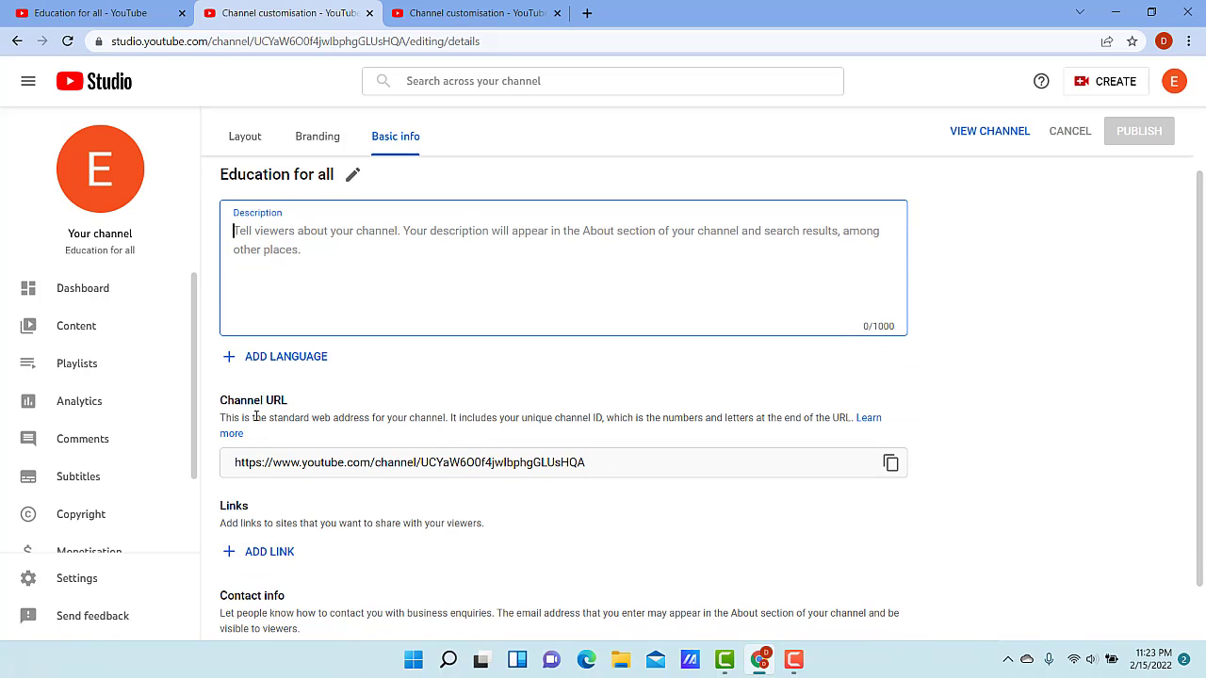
{"action": "scroll", "coordinate": [641, 473], "scroll_direction": "down", "scroll_amount": 1}
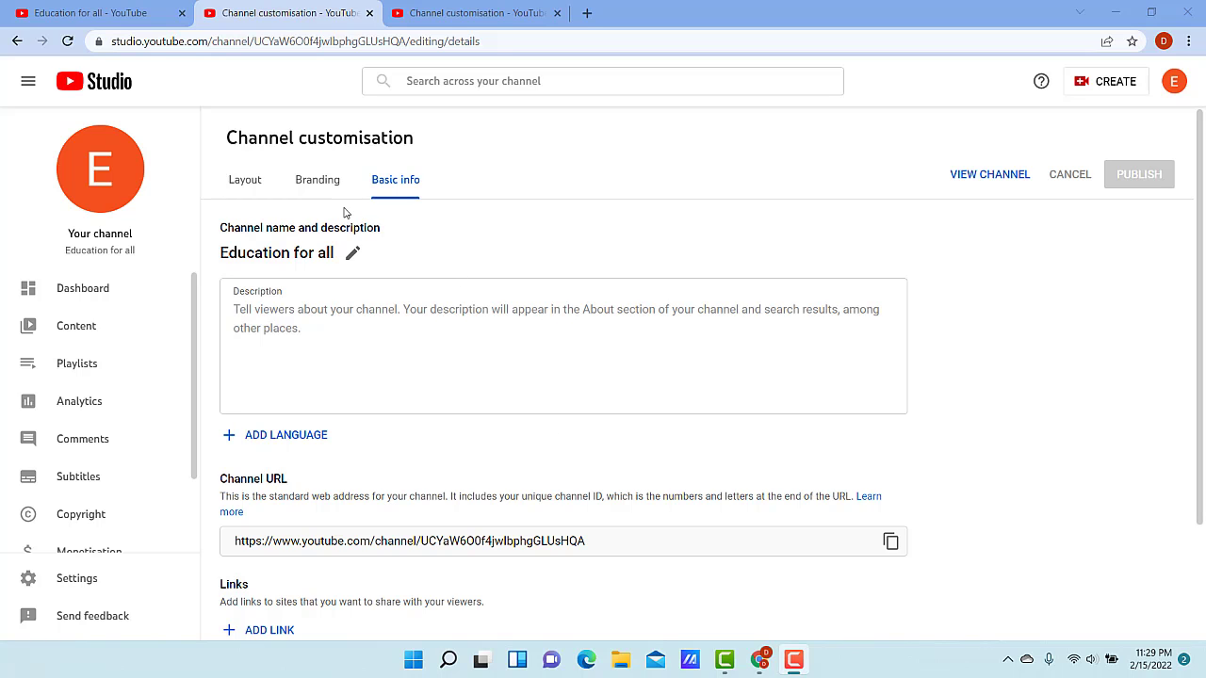
- Review the channel's branding options for picture, banner and watermark, plus its layout sections, without uploading an image
{"action": "left_click", "coordinate": [317, 181]}
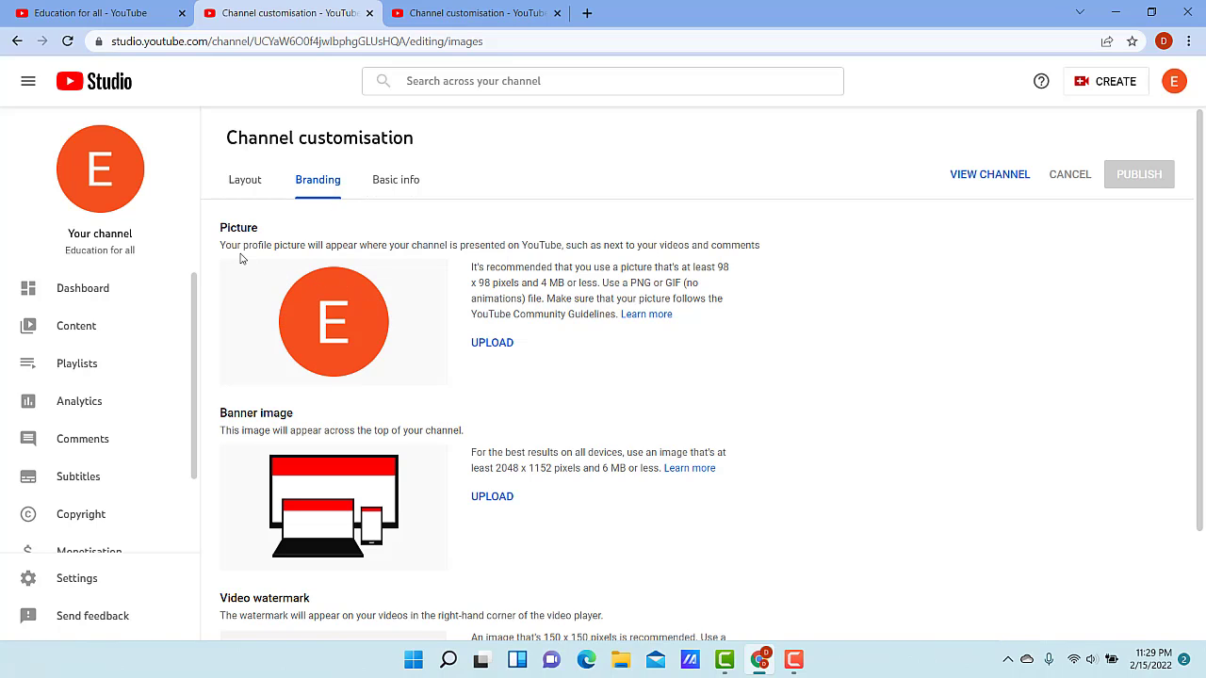
{"action": "left_click", "coordinate": [492, 344]}
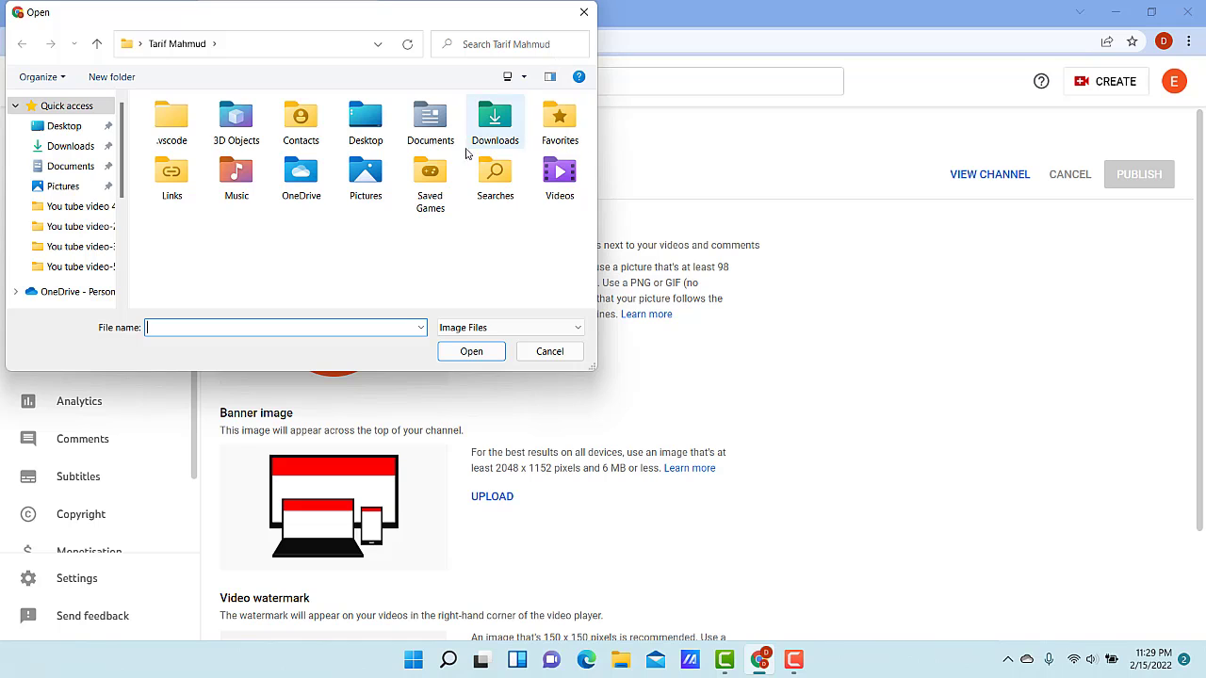
{"action": "left_click", "coordinate": [583, 13]}
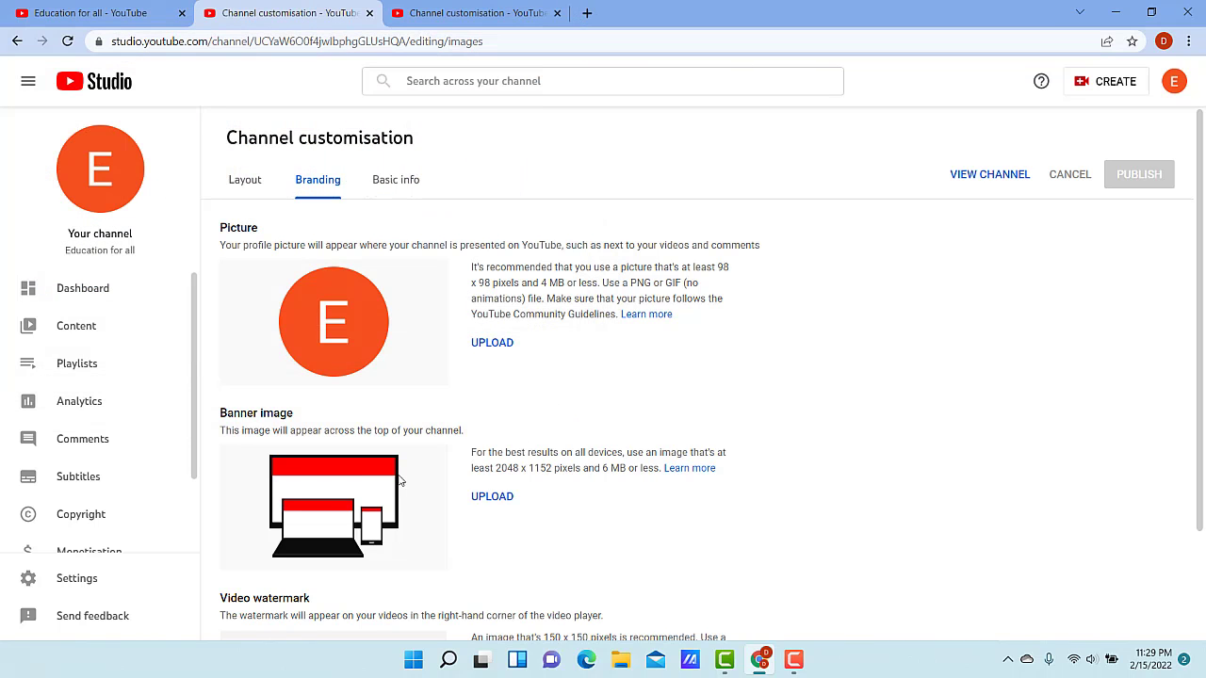
{"action": "scroll", "coordinate": [335, 463], "scroll_direction": "down", "scroll_amount": 1}
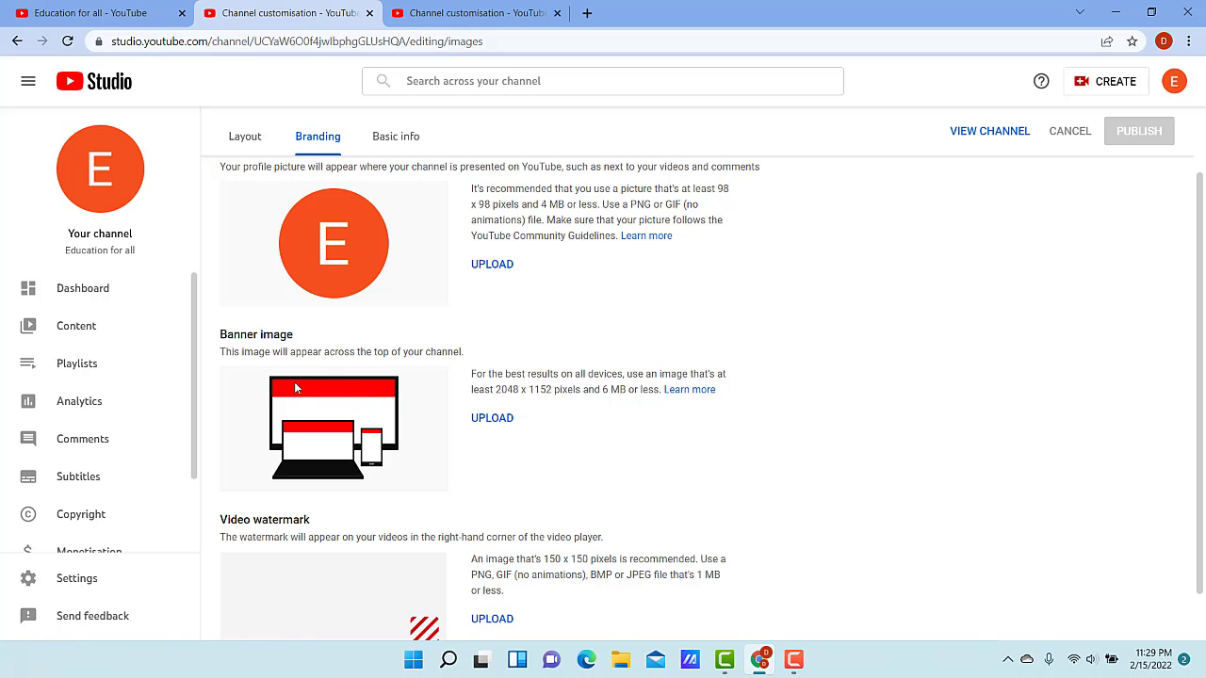
{"action": "scroll", "coordinate": [509, 480], "scroll_direction": "down", "scroll_amount": 1}
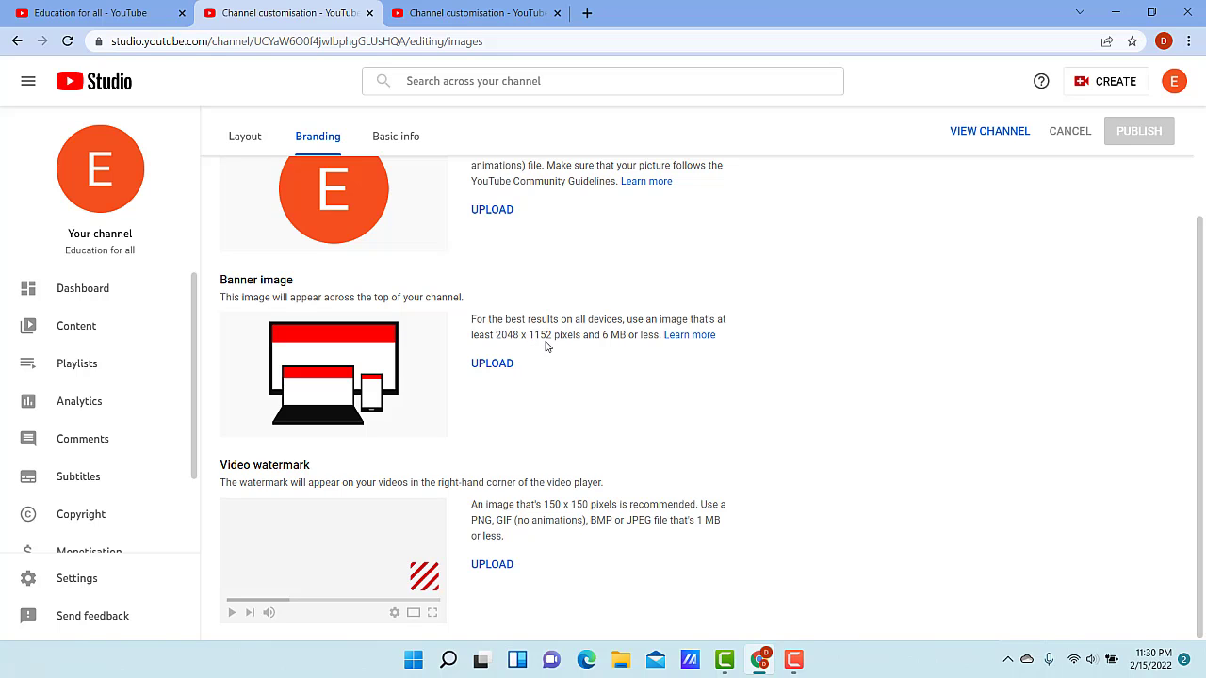
{"action": "scroll", "coordinate": [459, 324], "scroll_direction": "up", "scroll_amount": 3}
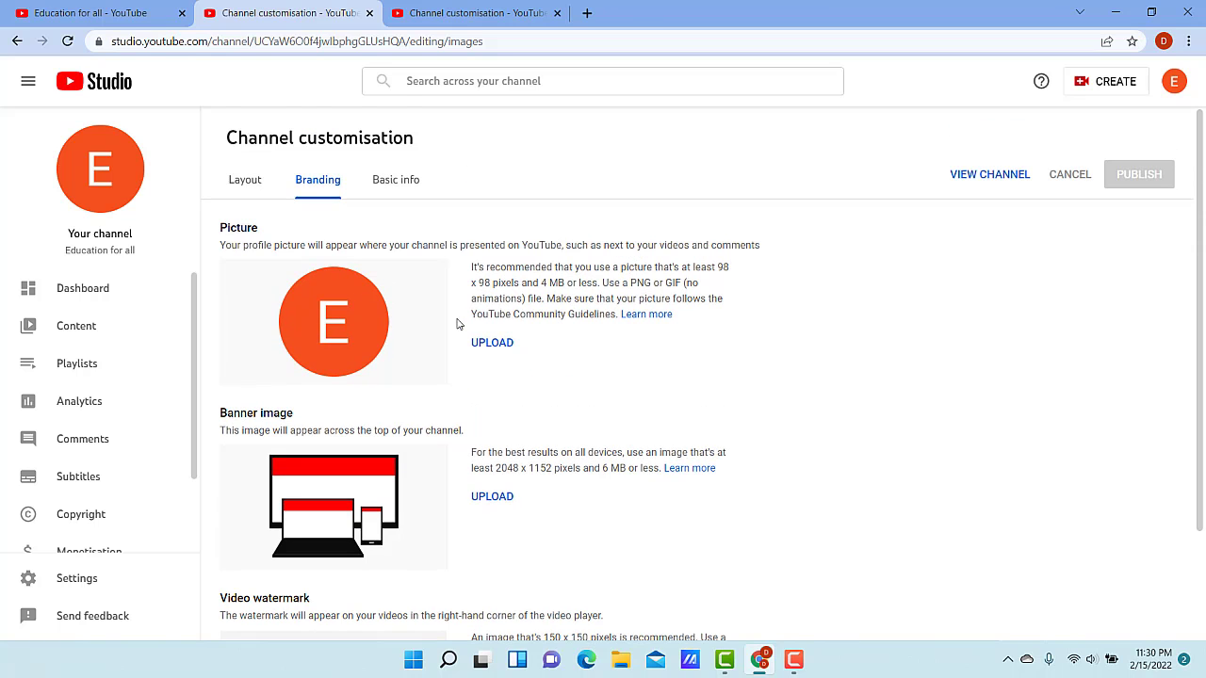
{"action": "left_click", "coordinate": [259, 188]}
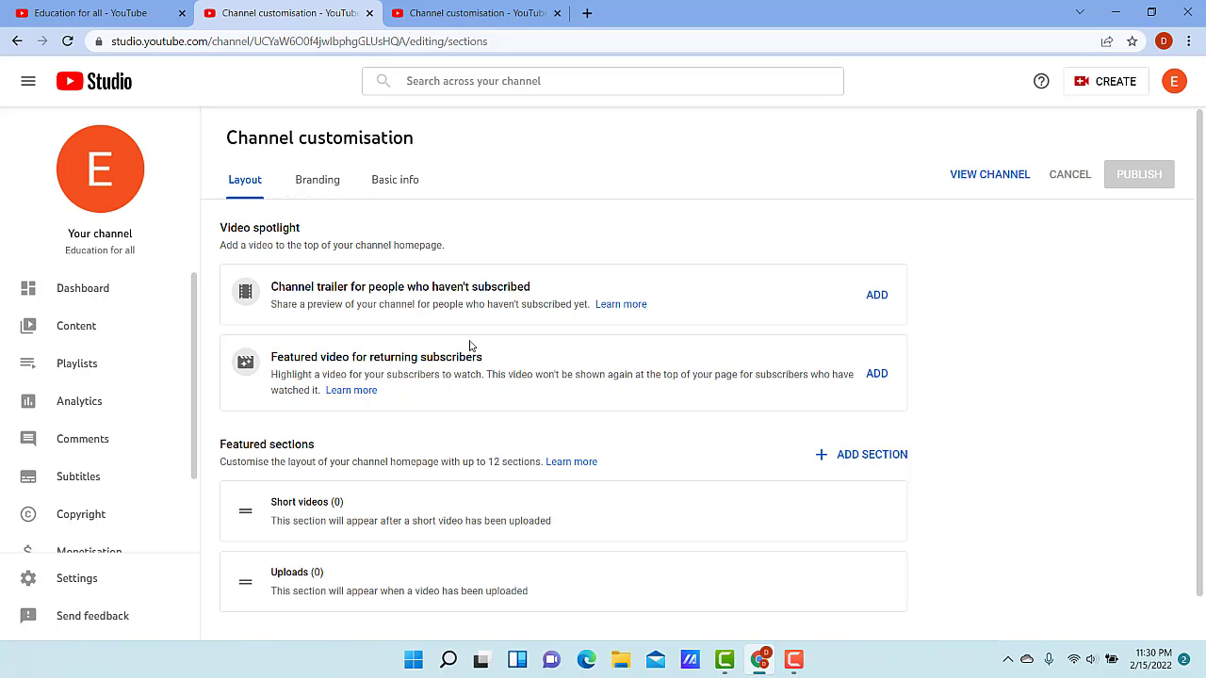
{"action": "scroll", "coordinate": [516, 405], "scroll_direction": "down", "scroll_amount": 1}
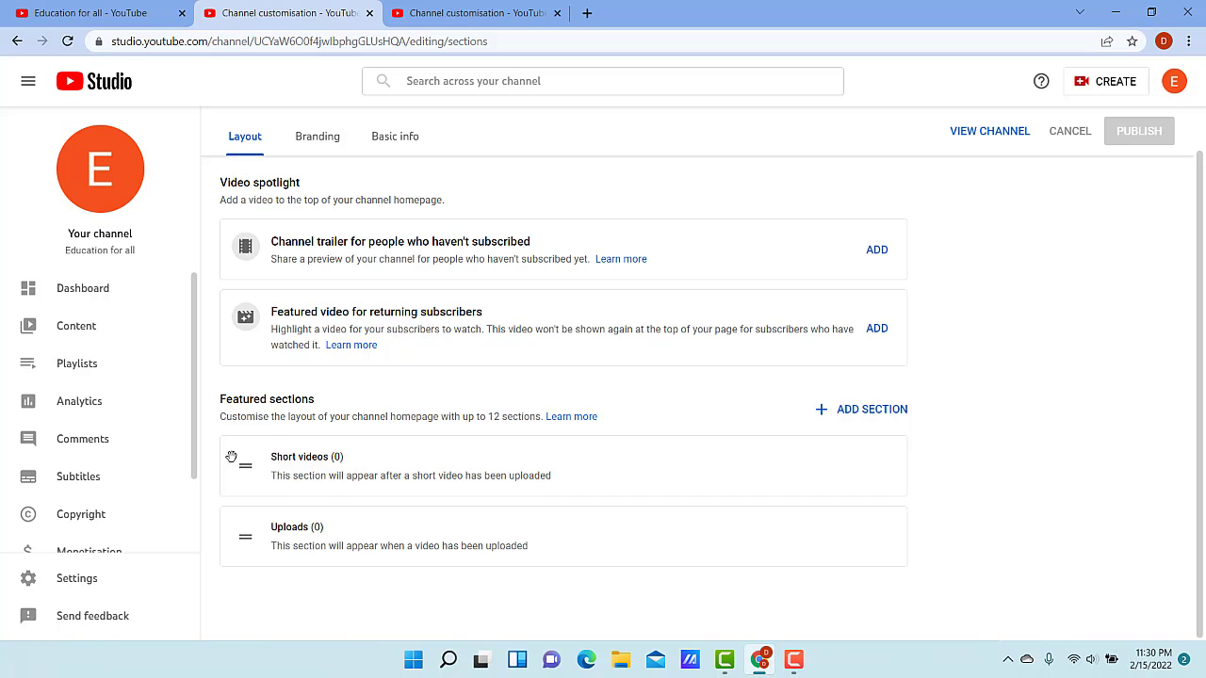
- Open the basic channel settings in Studio and look through the country of residence choices without selecting one
{"action": "left_click", "coordinate": [110, 586]}
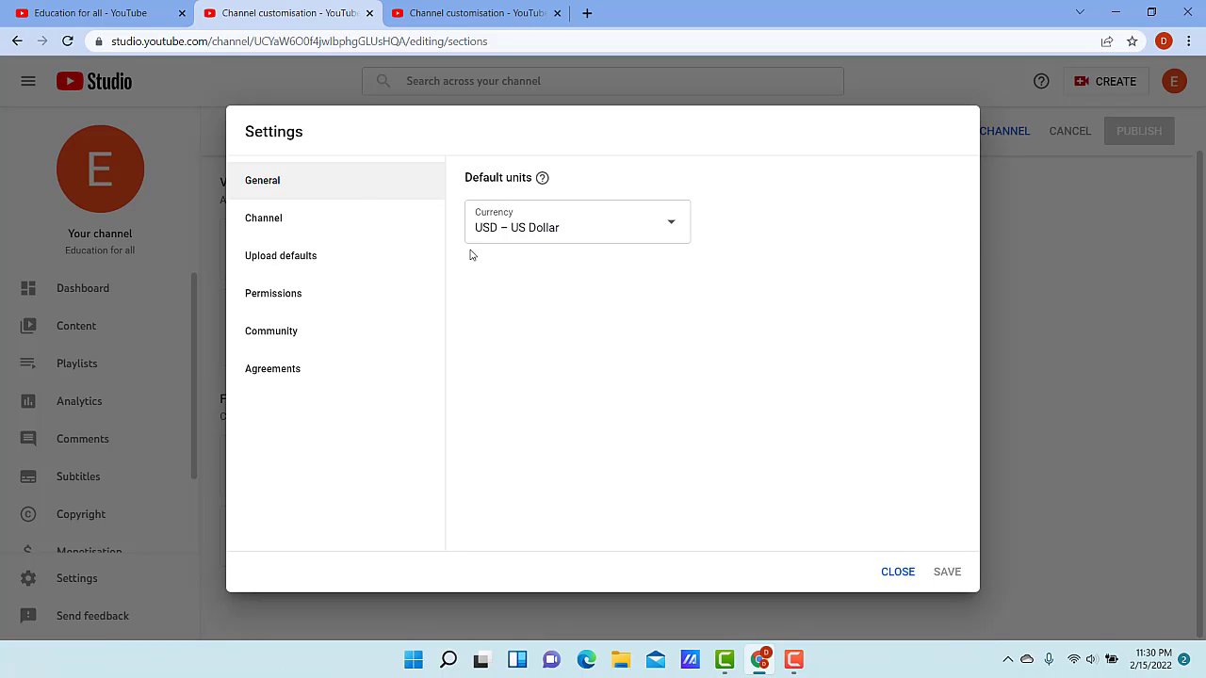
{"action": "left_click", "coordinate": [337, 224]}
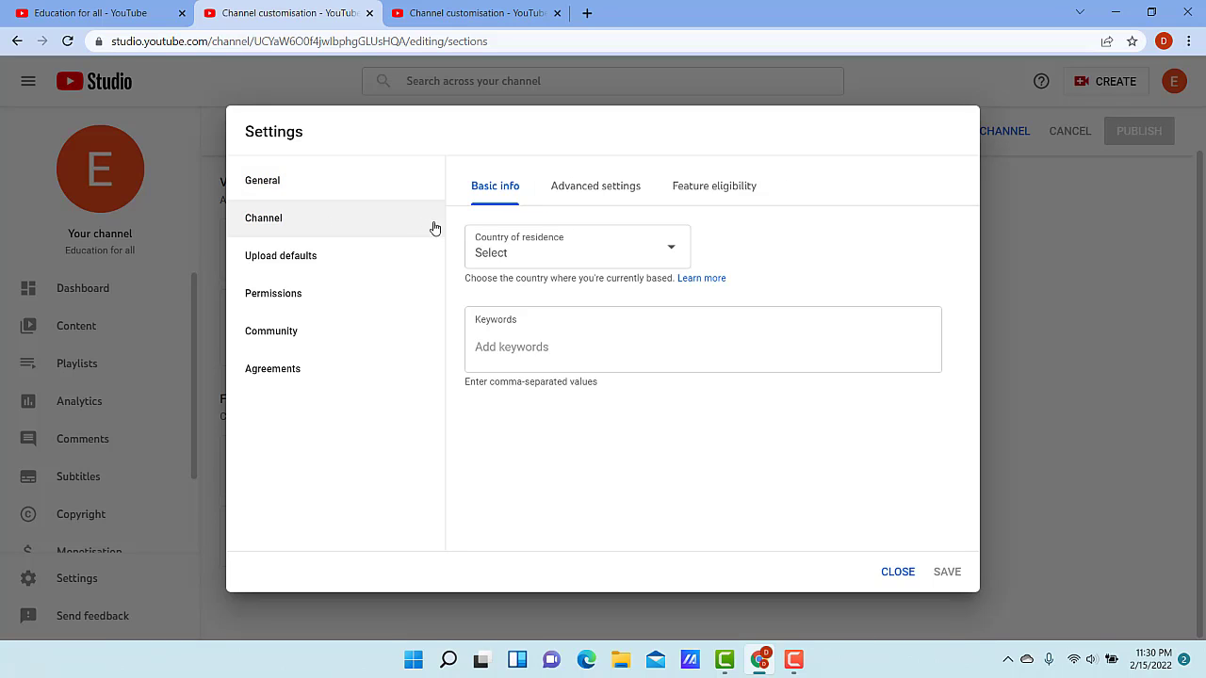
{"action": "left_click", "coordinate": [670, 248]}
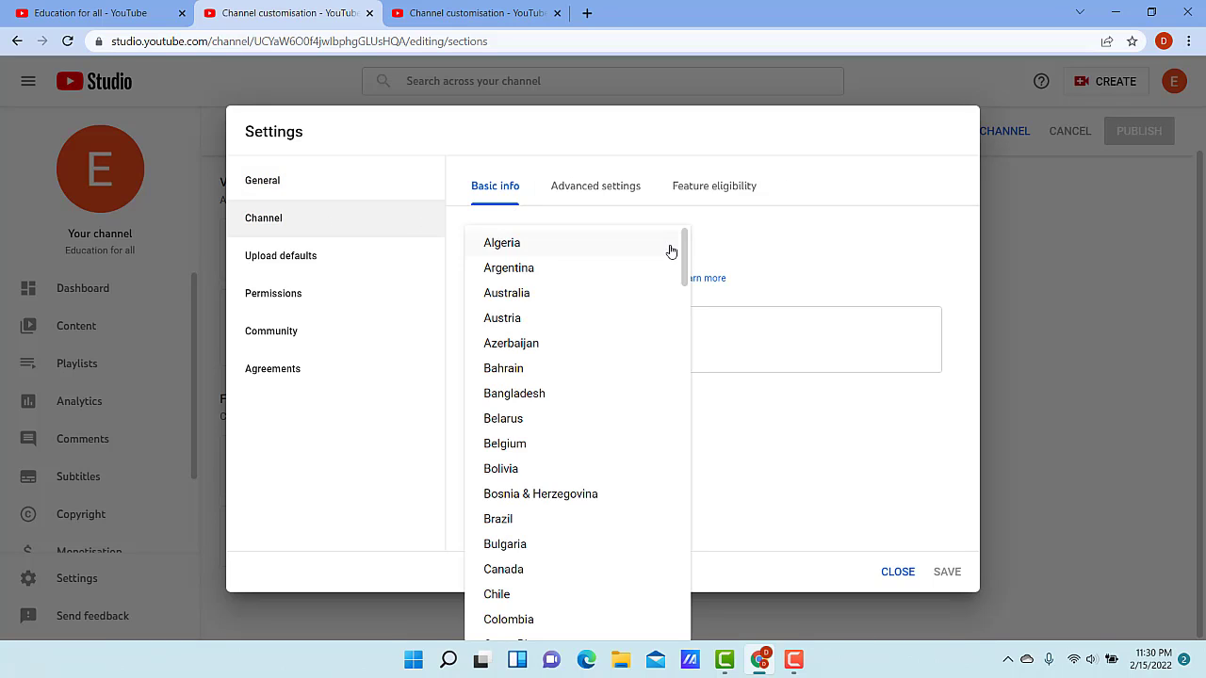
{"action": "scroll", "coordinate": [659, 304], "scroll_direction": "down", "scroll_amount": 12}
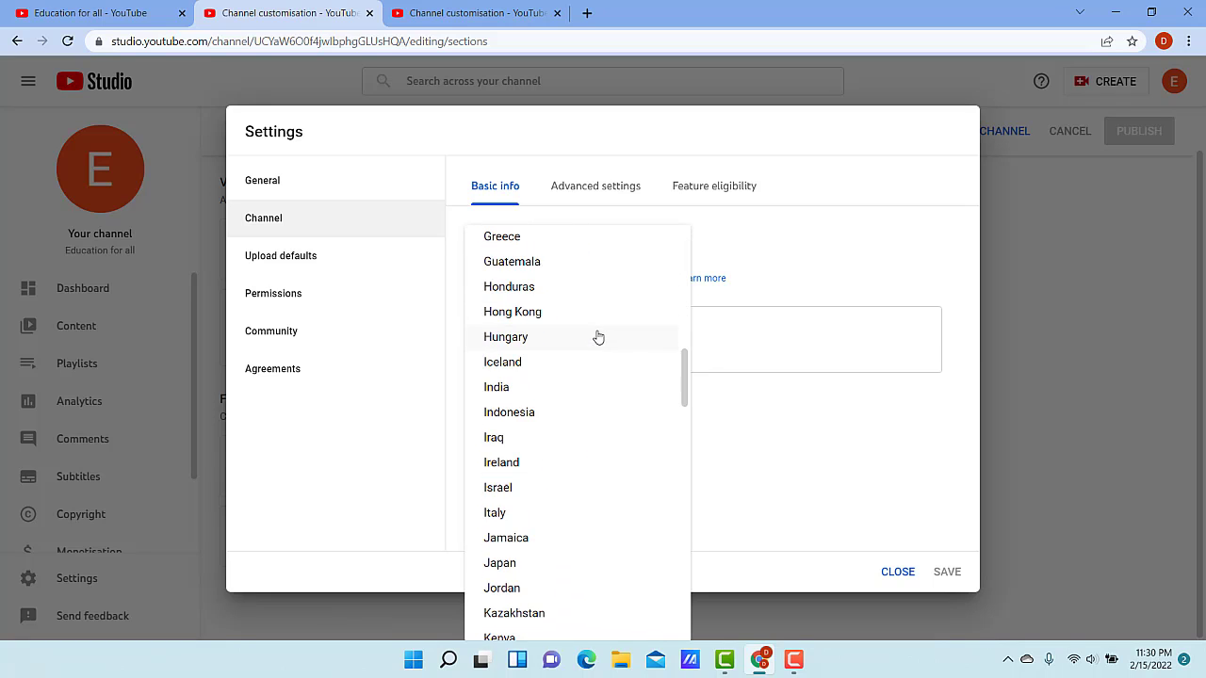
{"action": "left_click", "coordinate": [784, 270]}
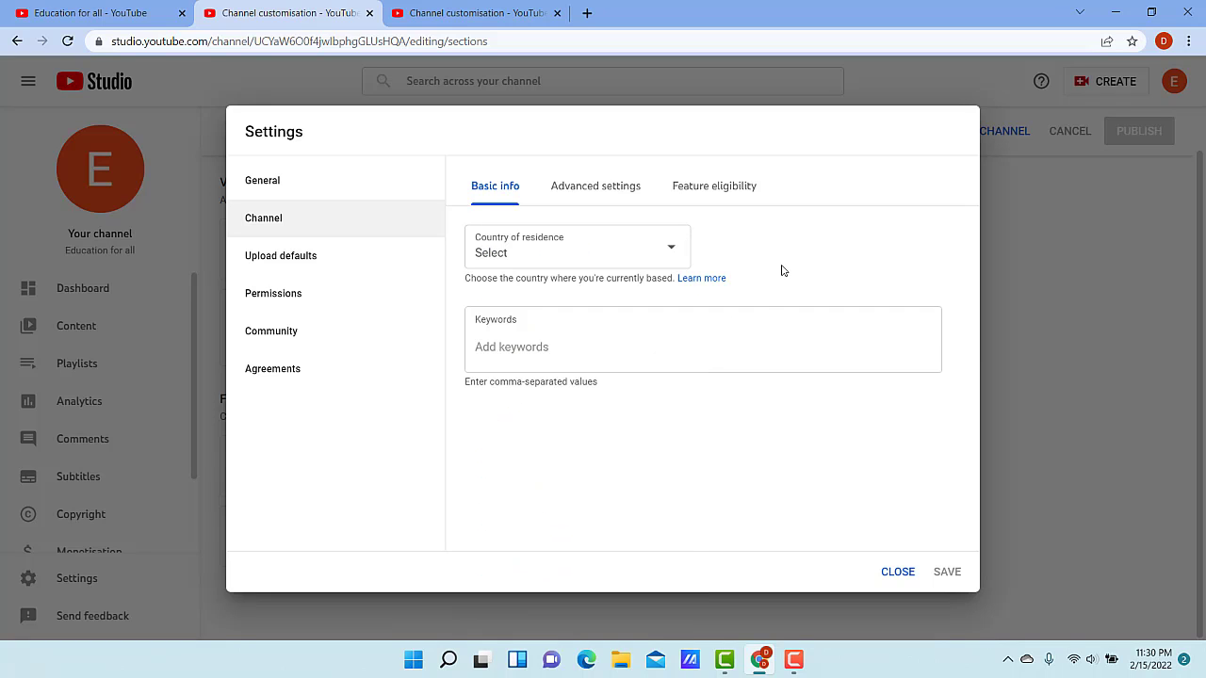
- Add the channel keywords "tutorial" and "education"
{"action": "left_click", "coordinate": [610, 356]}
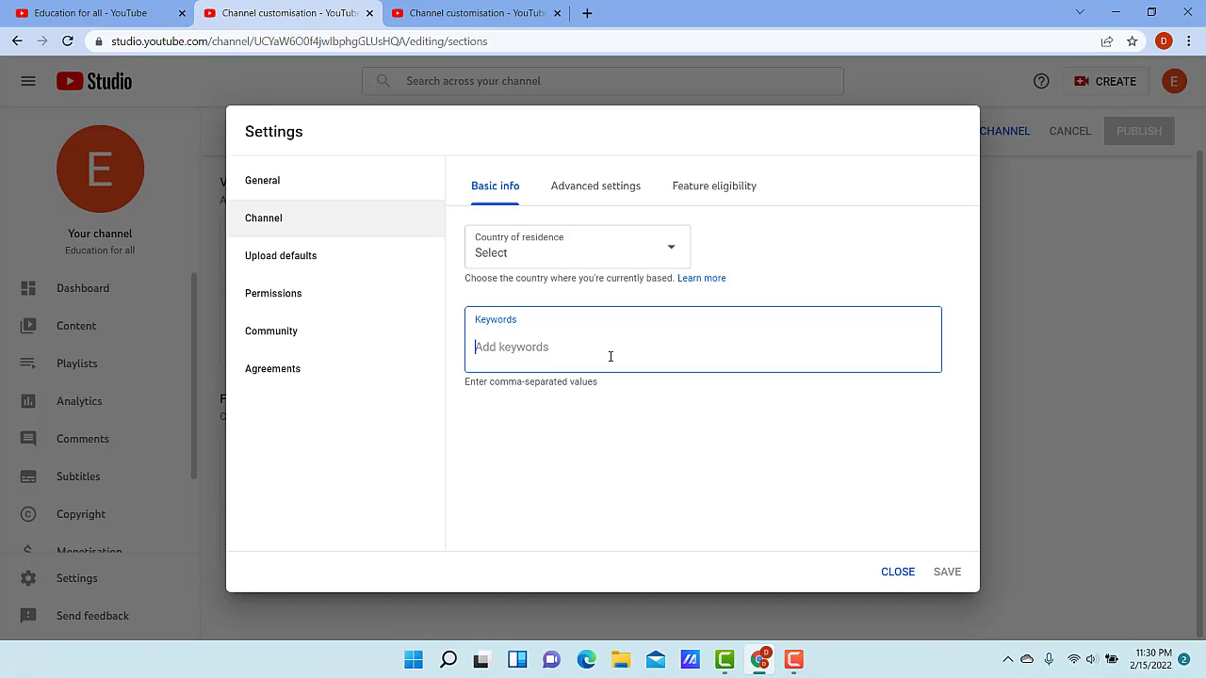
{"action": "type", "text": "tutorial,"}
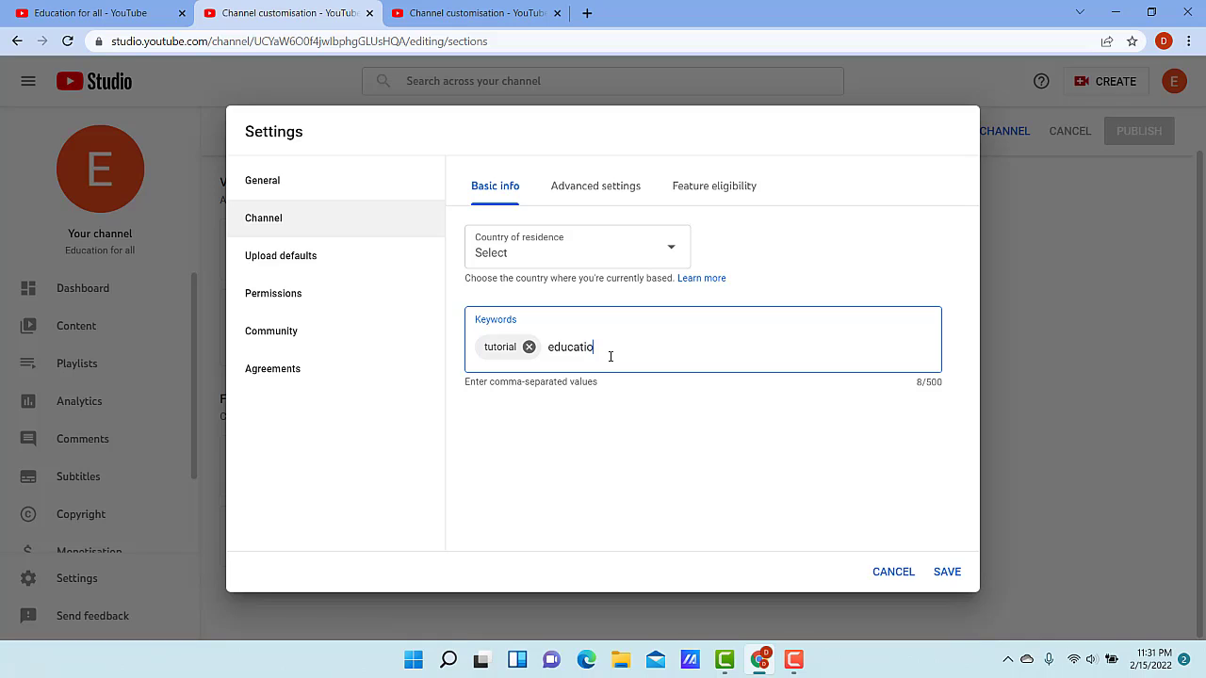
{"action": "type", "text": "education,"}
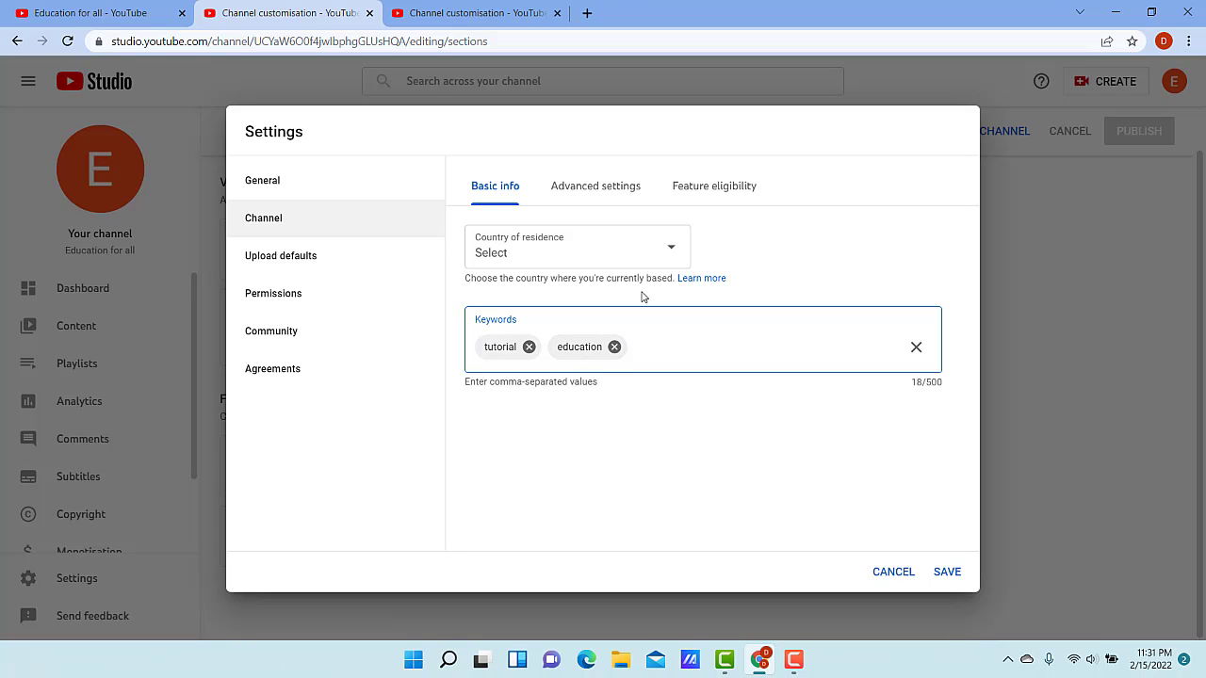
- Review the channel's advanced settings and turn off displaying the number of people subscribed
{"action": "left_click", "coordinate": [594, 186]}
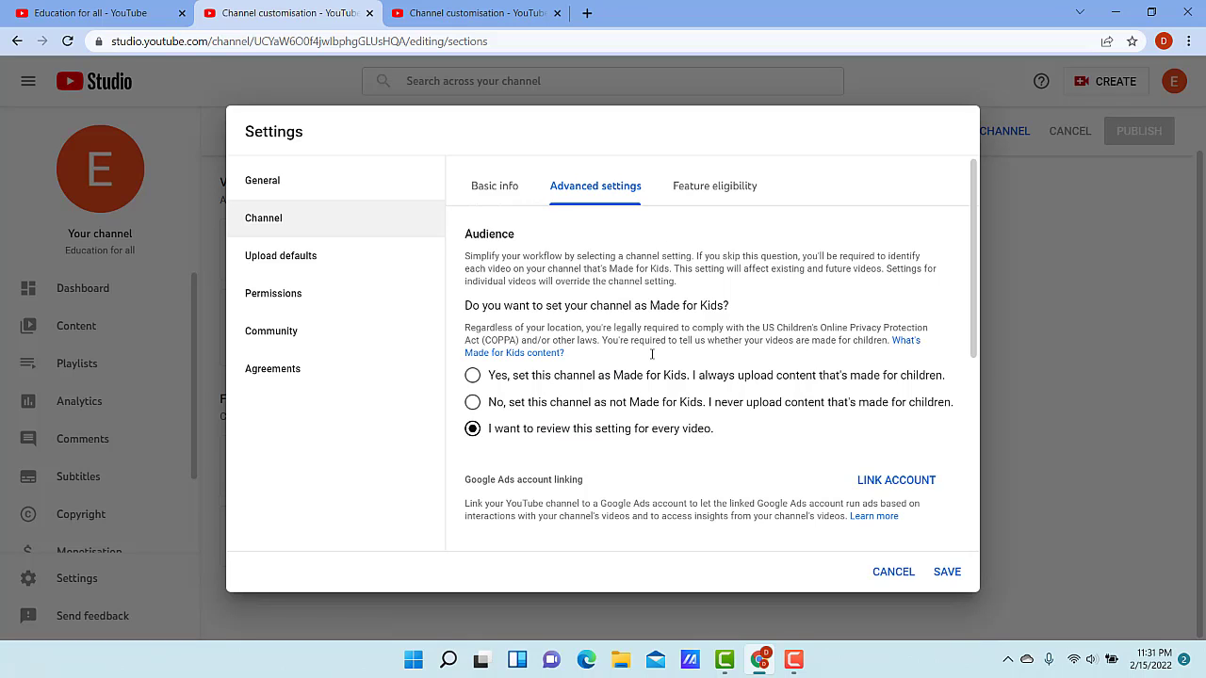
{"action": "scroll", "coordinate": [659, 377], "scroll_direction": "down", "scroll_amount": 4}
{"action": "scroll", "coordinate": [649, 396], "scroll_direction": "up", "scroll_amount": 3}
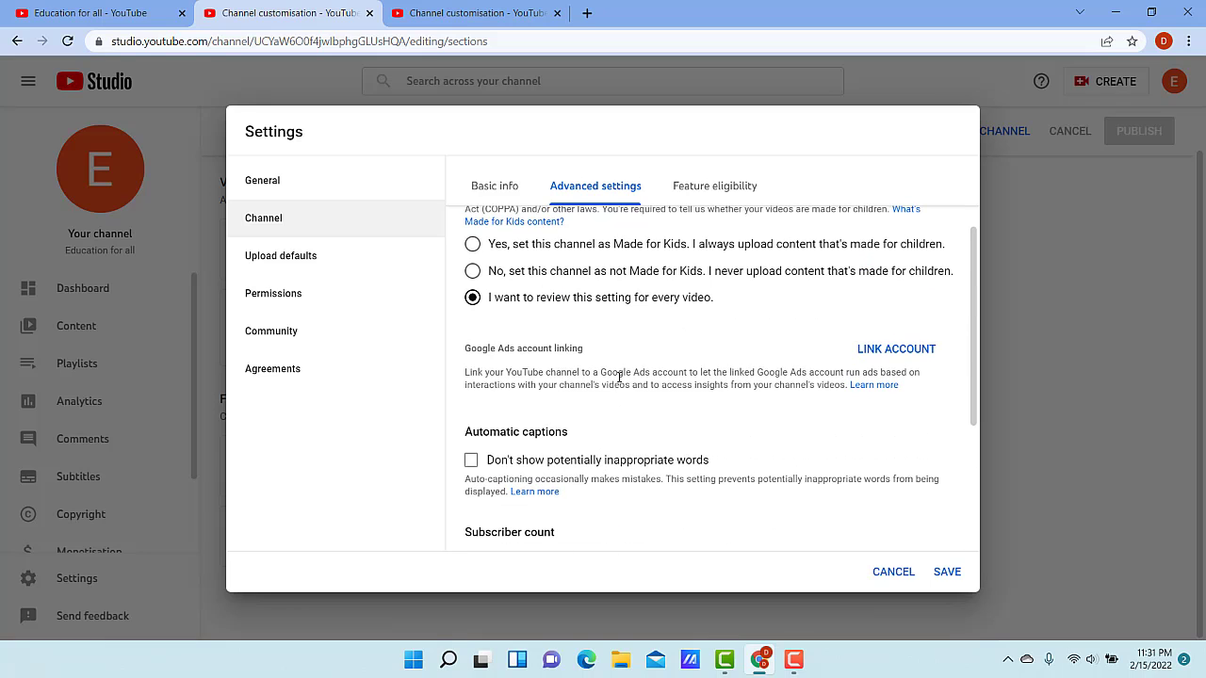
{"action": "scroll", "coordinate": [620, 381], "scroll_direction": "down", "scroll_amount": 3}
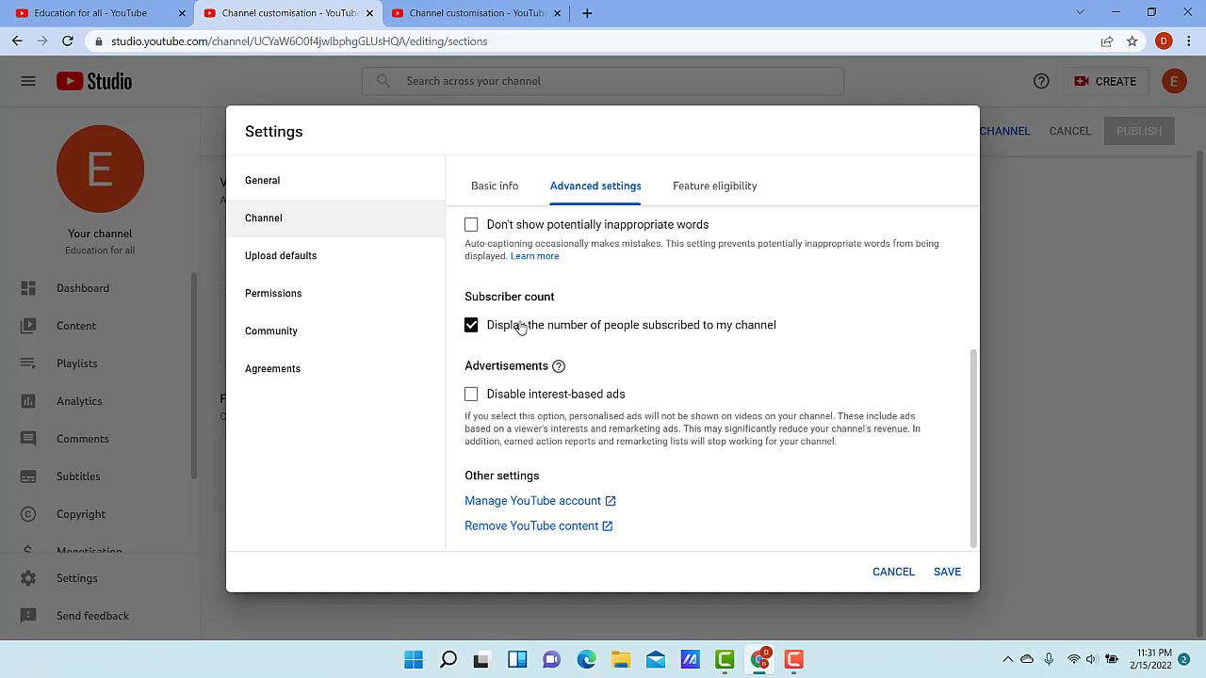
{"action": "left_click", "coordinate": [472, 325]}
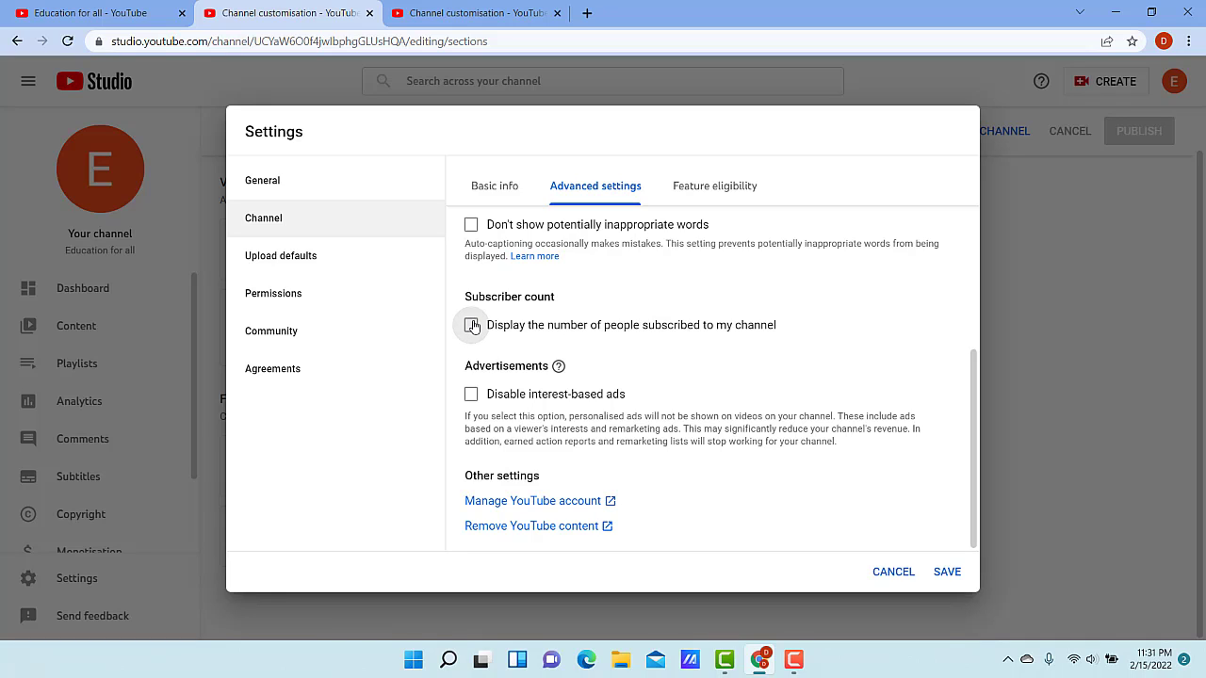
- Examine the channel's feature eligibility and the basic upload defaults for title, description and visibility
{"action": "left_click", "coordinate": [714, 192]}
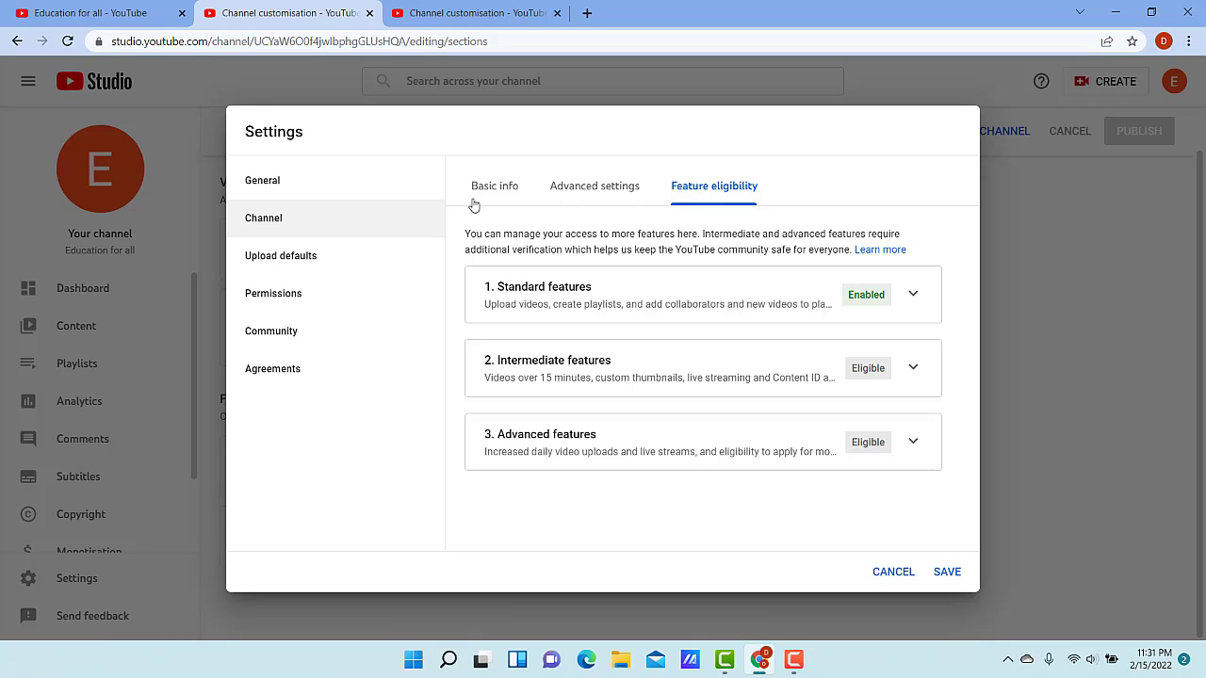
{"action": "left_click", "coordinate": [387, 253]}
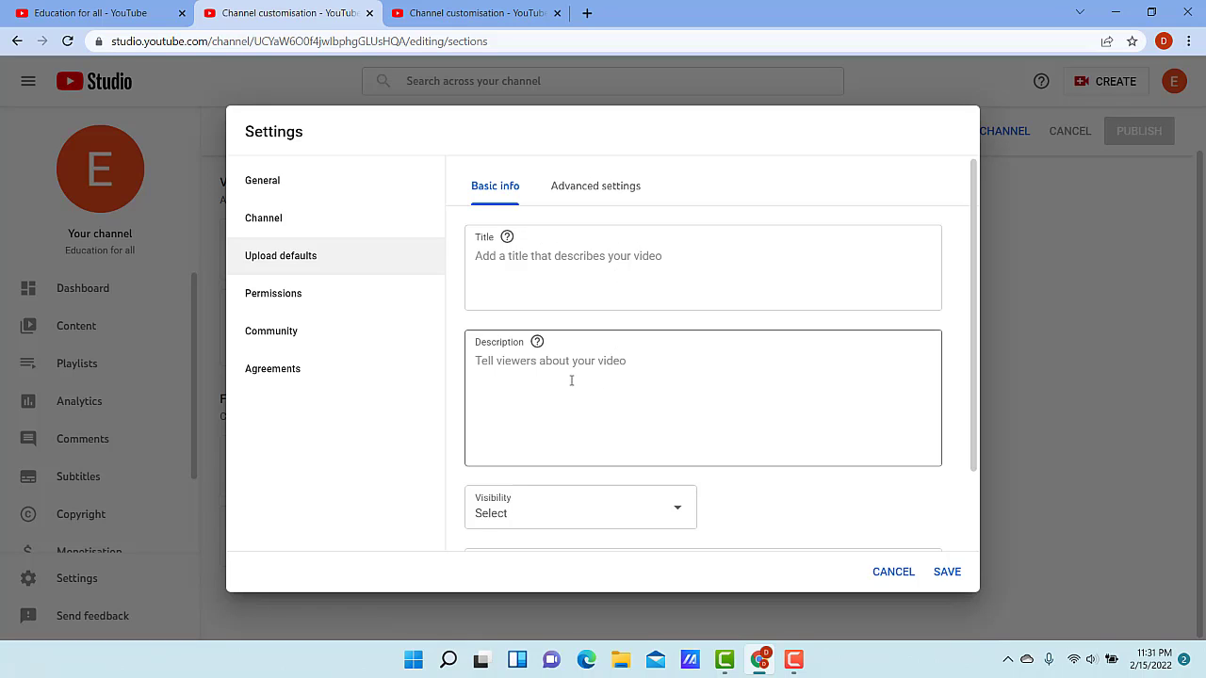
{"action": "scroll", "coordinate": [571, 380], "scroll_direction": "down", "scroll_amount": 2}
{"action": "scroll", "coordinate": [562, 345], "scroll_direction": "up", "scroll_amount": 2}
{"action": "scroll", "coordinate": [603, 358], "scroll_direction": "down", "scroll_amount": 1}
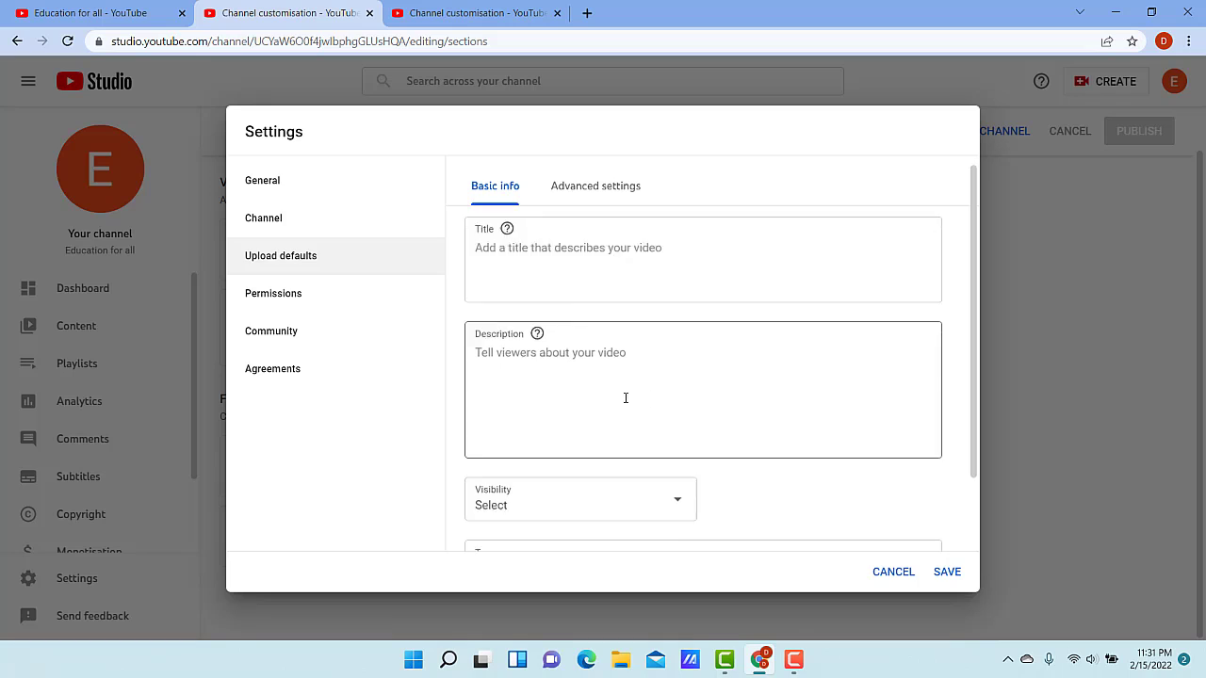
{"action": "scroll", "coordinate": [625, 397], "scroll_direction": "down", "scroll_amount": 1}
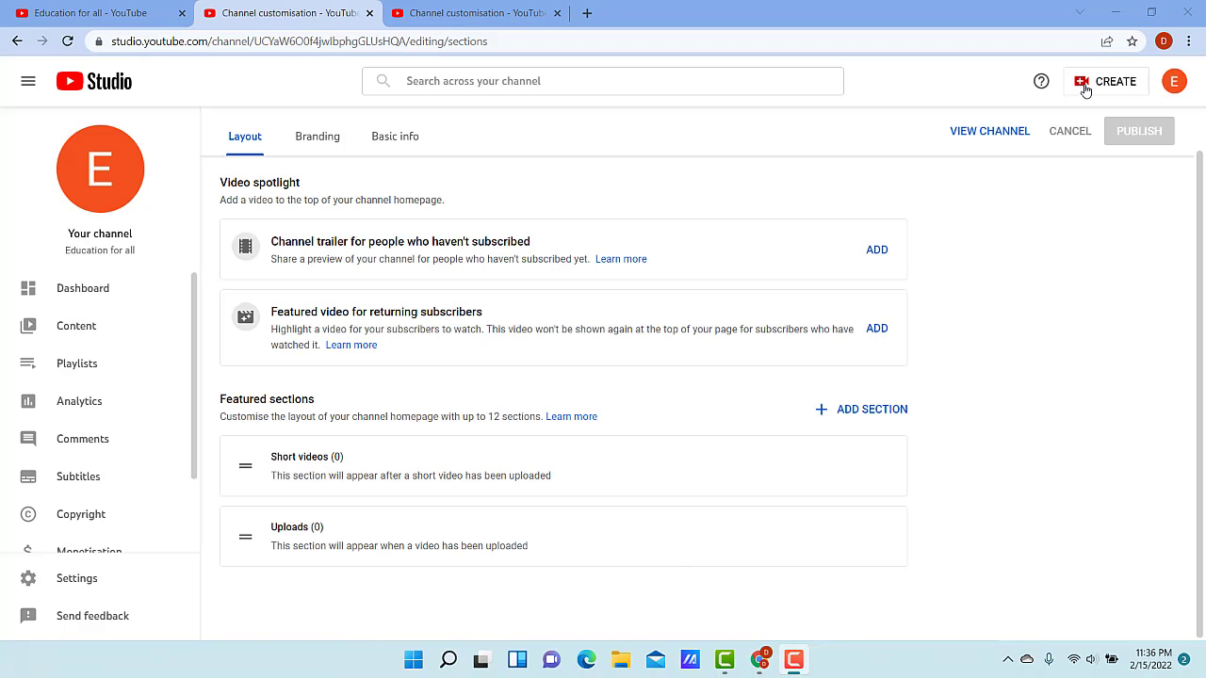
- Look at the content creation options for uploading videos and going live, without choosing either
{"action": "left_click", "coordinate": [1096, 83]}
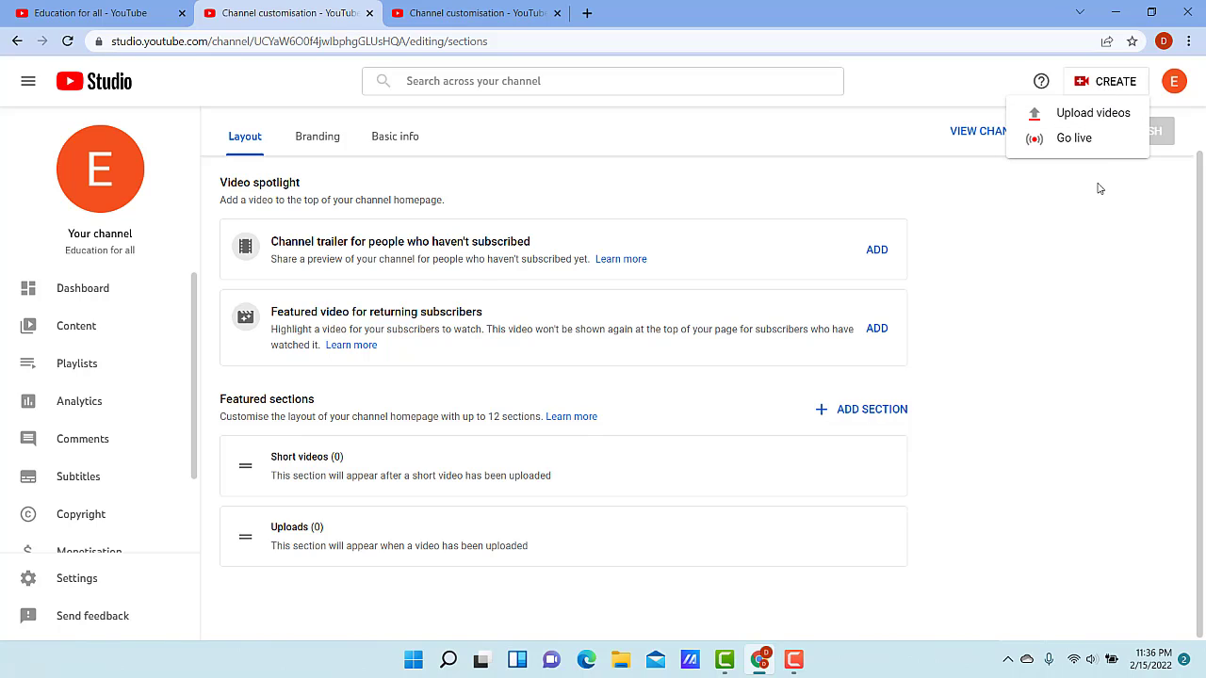
{"action": "left_click", "coordinate": [948, 375]}
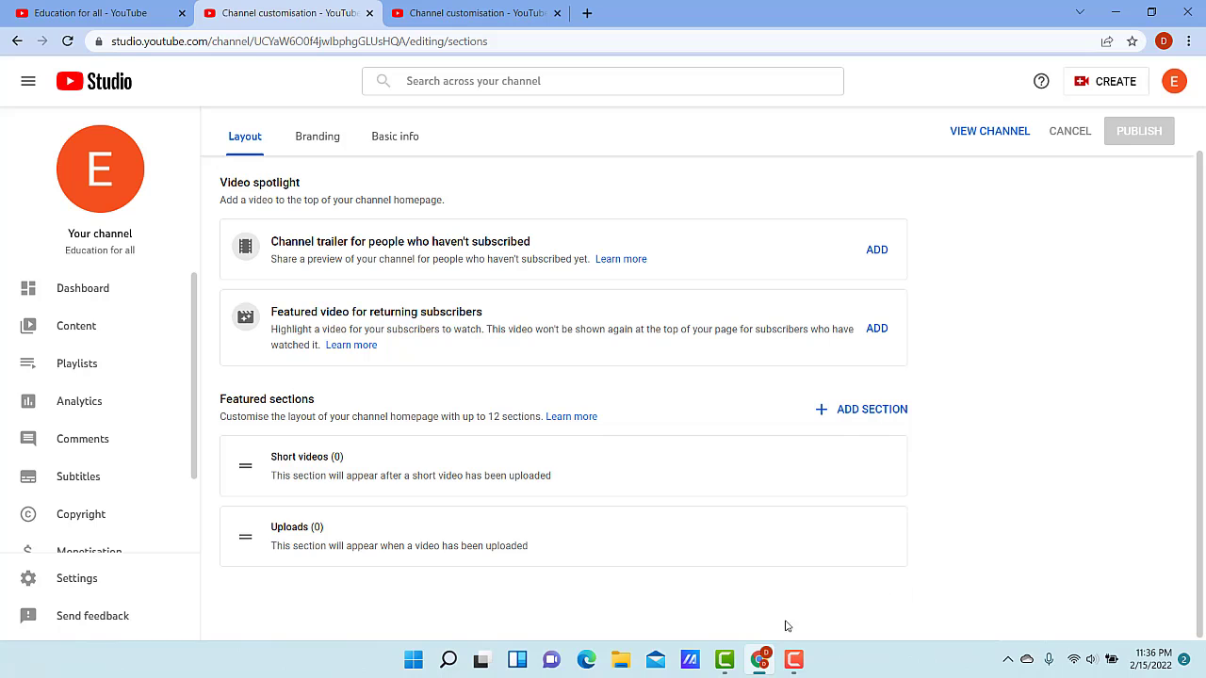
{"action": "mouse_move", "coordinate": [775, 659]}
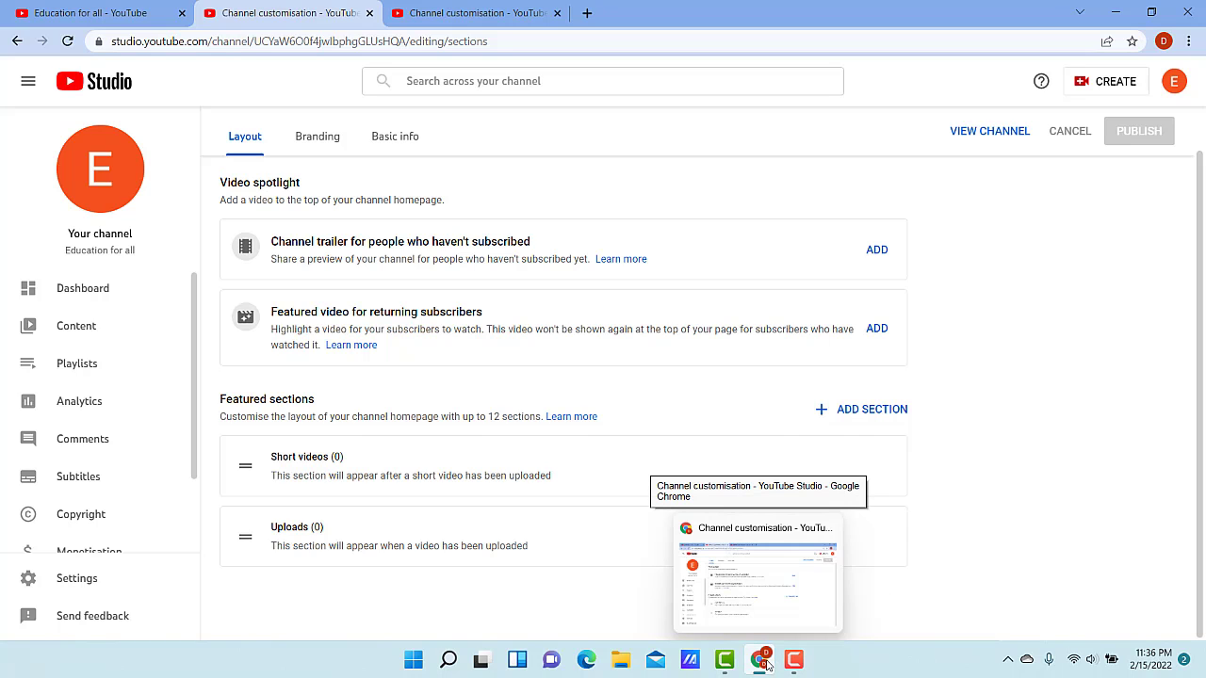